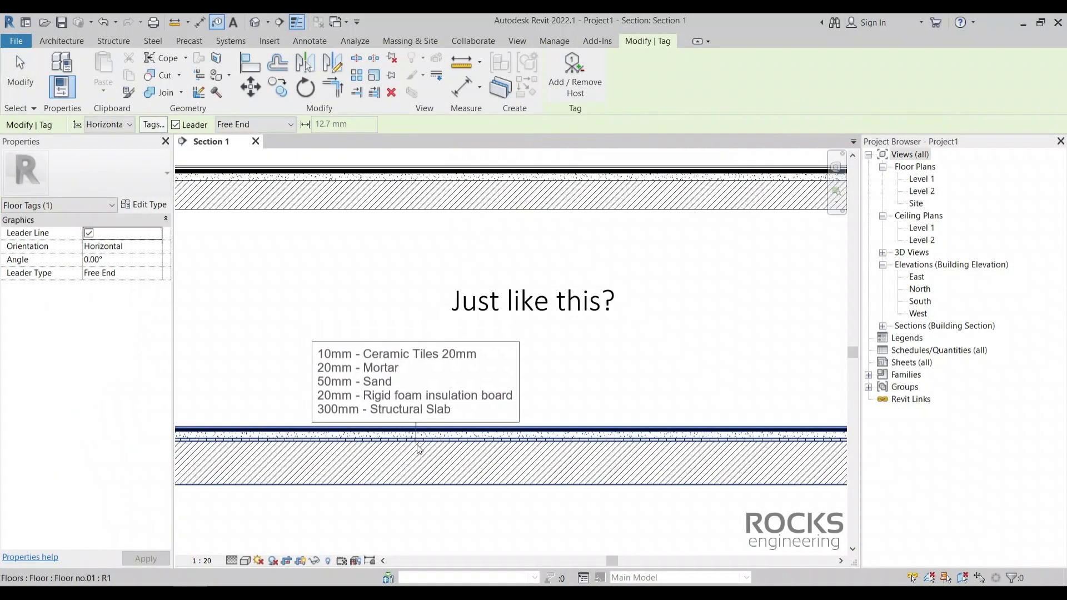
Step: Tag the lower floor with a multi-line tag listing its layer thicknesses and materials
{"action": "left_click", "coordinate": [417, 448]}
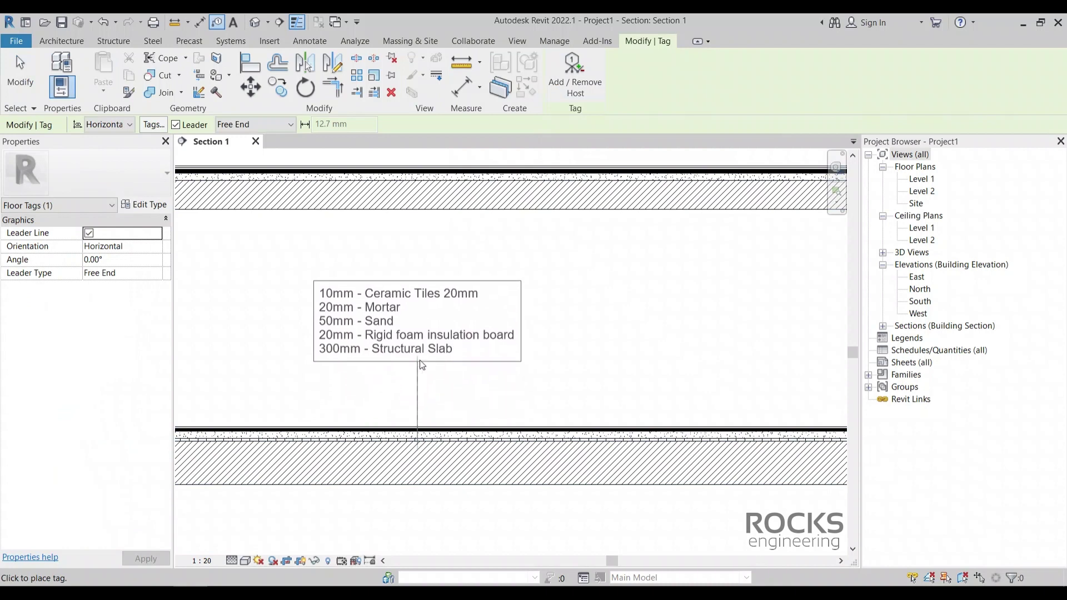
{"action": "left_click", "coordinate": [431, 361]}
{"action": "left_click", "coordinate": [448, 360]}
Step: Tag the upper floor with its layer build-up tag placed above it
{"action": "scroll", "coordinate": [445, 284], "scroll_direction": "down", "scroll_amount": 1}
{"action": "middle_click_drag", "start_coordinate": [445, 283], "coordinate": [444, 416]}
{"action": "left_click", "coordinate": [416, 328]}
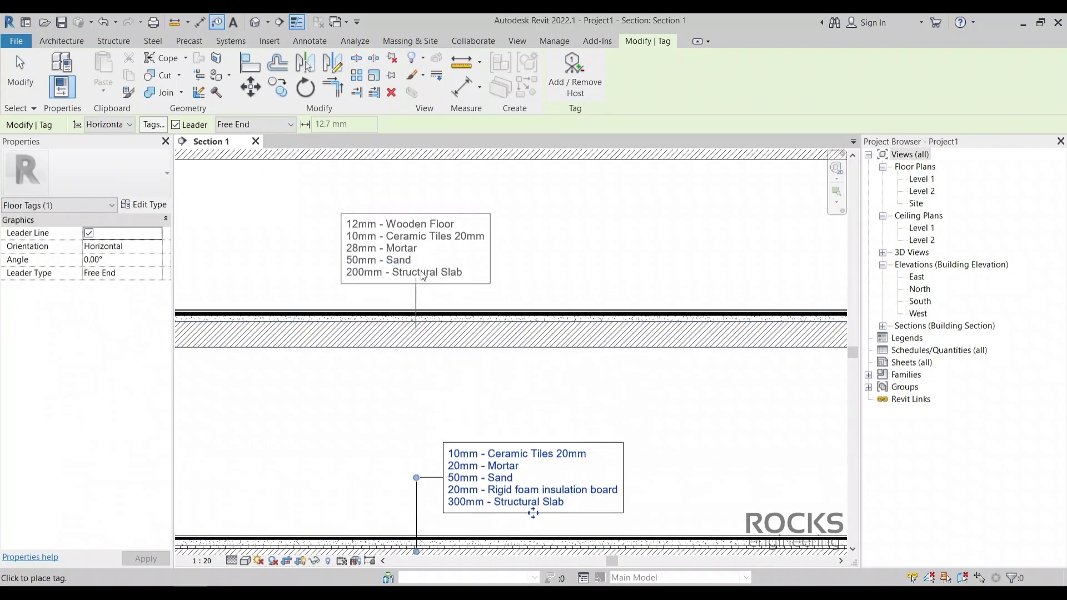
{"action": "left_click", "coordinate": [416, 259]}
{"action": "left_click", "coordinate": [443, 259]}
{"action": "scroll", "coordinate": [443, 259], "scroll_direction": "up", "scroll_amount": 1}
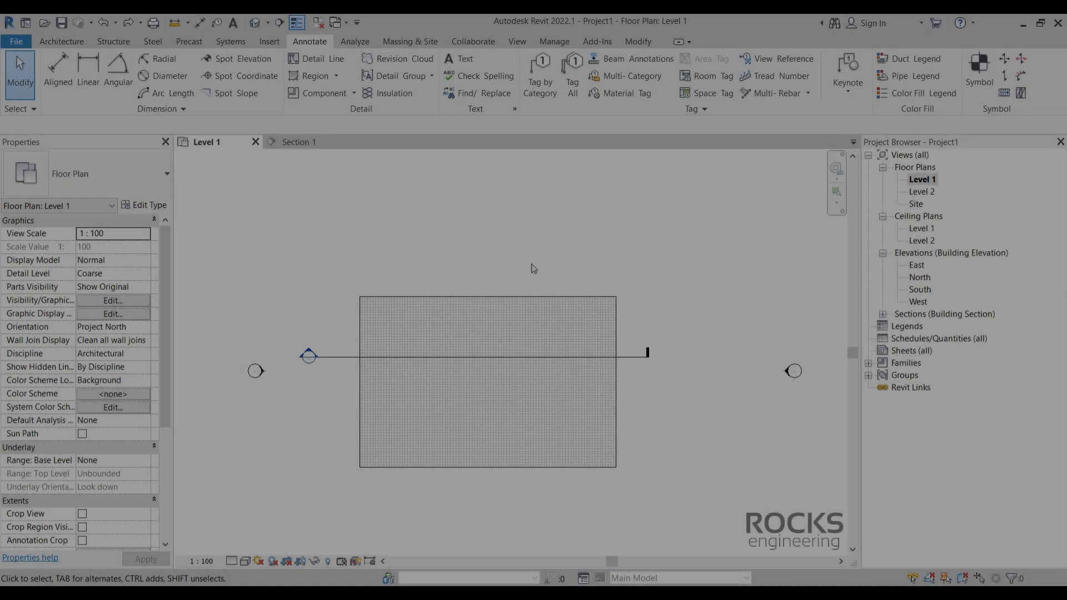
Step: Pan and zoom the Level 1 plan to centre the floor and its Section 1 cut line
{"action": "scroll", "coordinate": [338, 375], "scroll_direction": "up", "scroll_amount": 1}
{"action": "scroll", "coordinate": [337, 374], "scroll_direction": "up", "scroll_amount": 2}
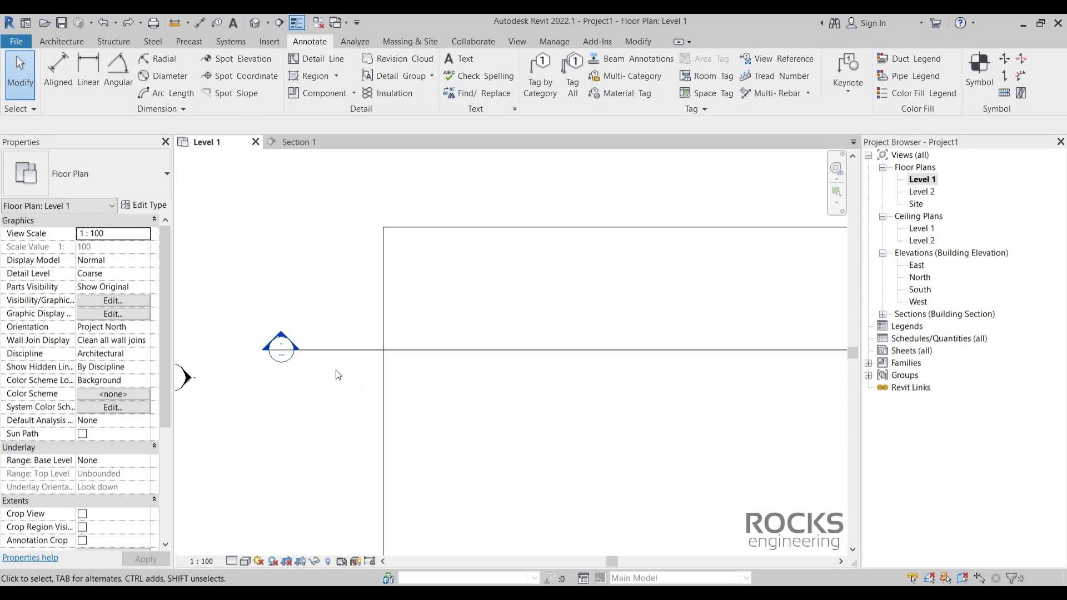
{"action": "scroll", "coordinate": [335, 374], "scroll_direction": "down", "scroll_amount": 2}
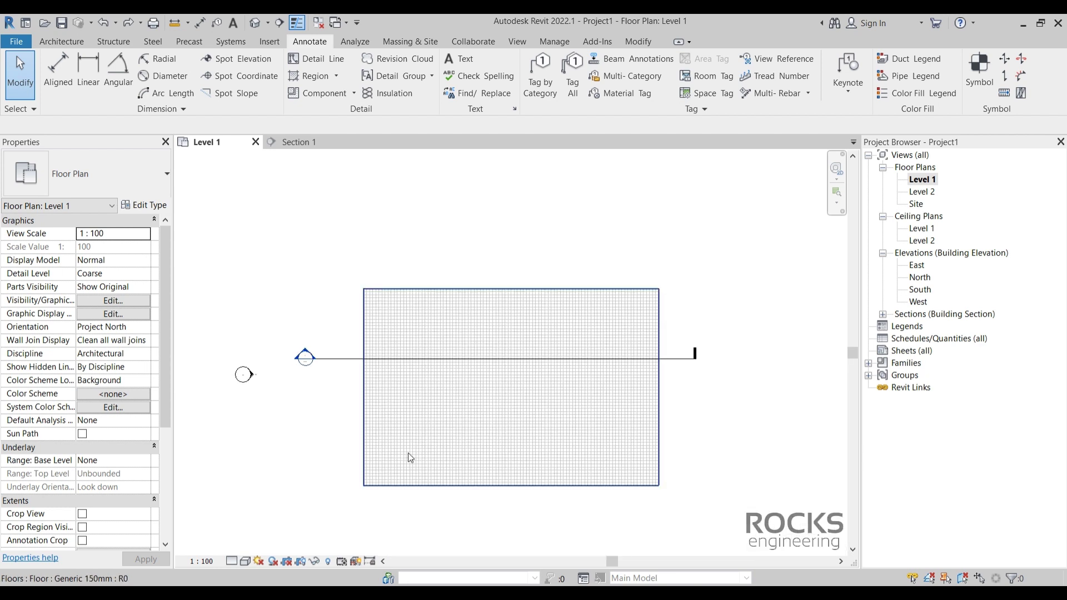
{"action": "middle_click_drag", "start_coordinate": [480, 497], "coordinate": [475, 458]}
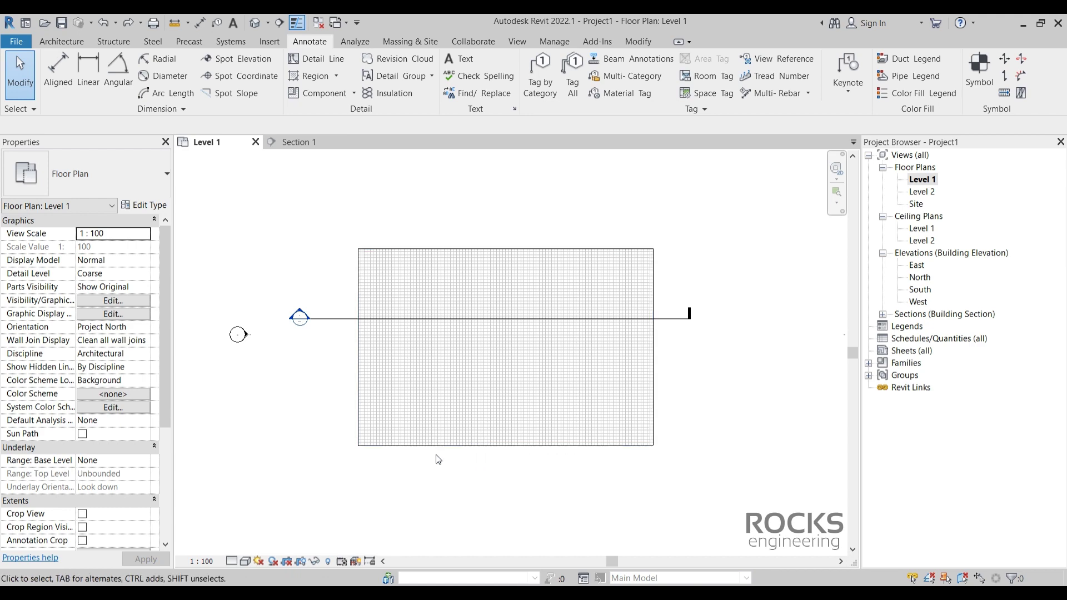
{"action": "scroll", "coordinate": [307, 380], "scroll_direction": "up", "scroll_amount": 2}
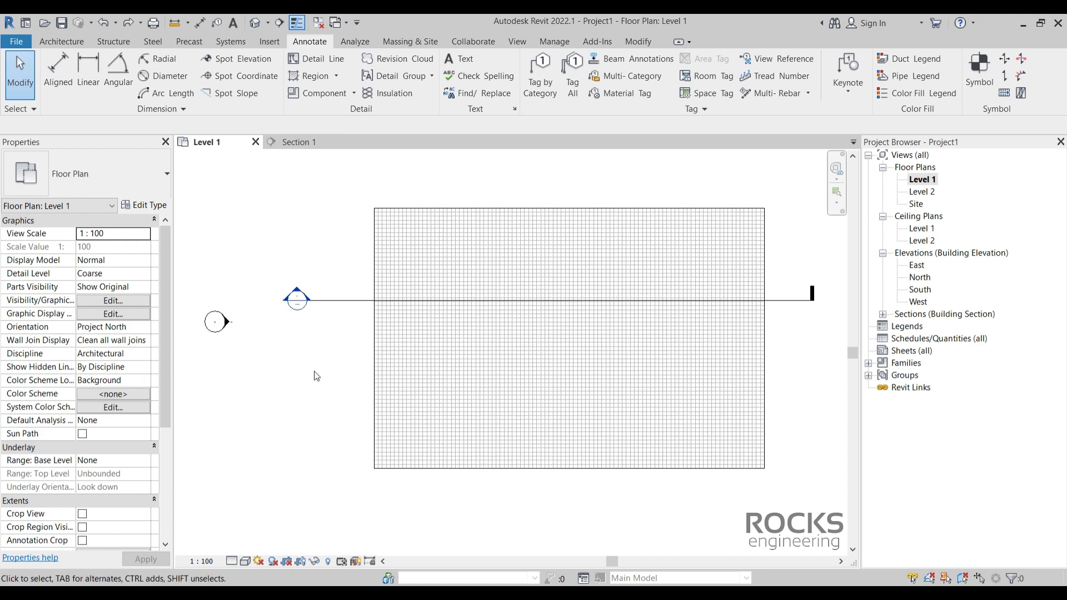
{"action": "scroll", "coordinate": [313, 339], "scroll_direction": "down", "scroll_amount": 1}
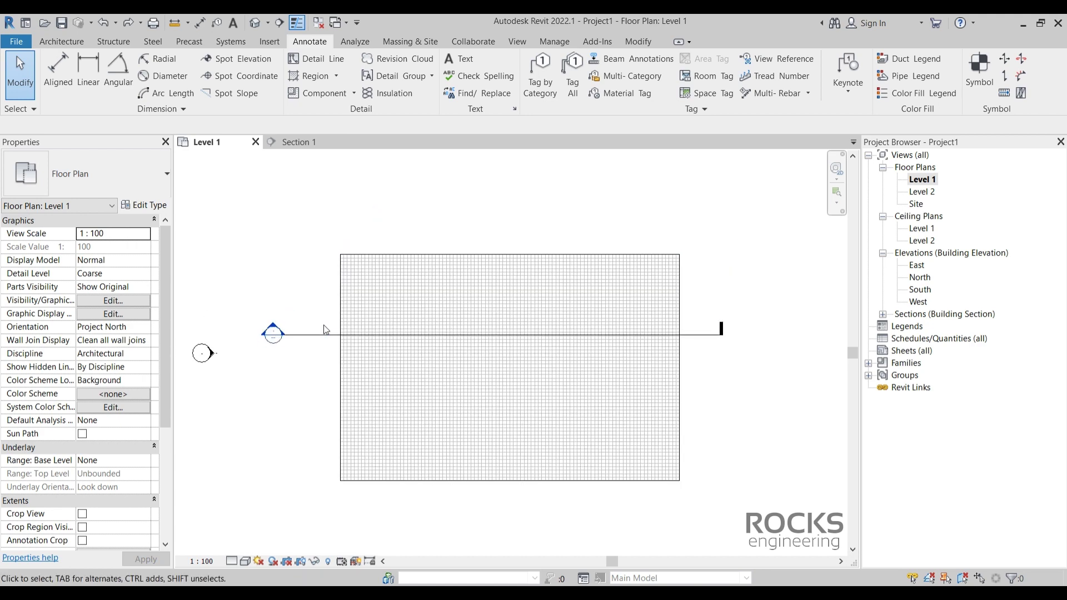
Step: Open Section 1 and zoom in on the left end of the floor's cut
{"action": "double_click", "coordinate": [273, 332]}
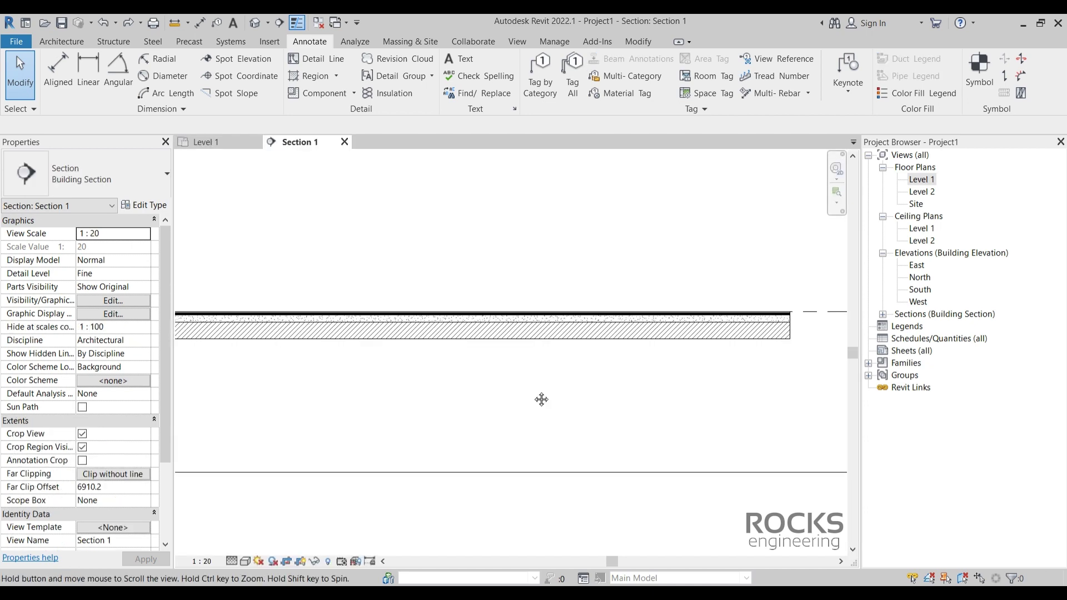
{"action": "middle_click_drag", "start_coordinate": [541, 400], "coordinate": [525, 463]}
{"action": "scroll", "coordinate": [674, 409], "scroll_direction": "up", "scroll_amount": 2}
{"action": "middle_click_drag", "start_coordinate": [638, 419], "coordinate": [381, 429]}
{"action": "scroll", "coordinate": [538, 397], "scroll_direction": "up", "scroll_amount": 3}
{"action": "left_click", "coordinate": [545, 345]}
{"action": "scroll", "coordinate": [576, 281], "scroll_direction": "down", "scroll_amount": 3}
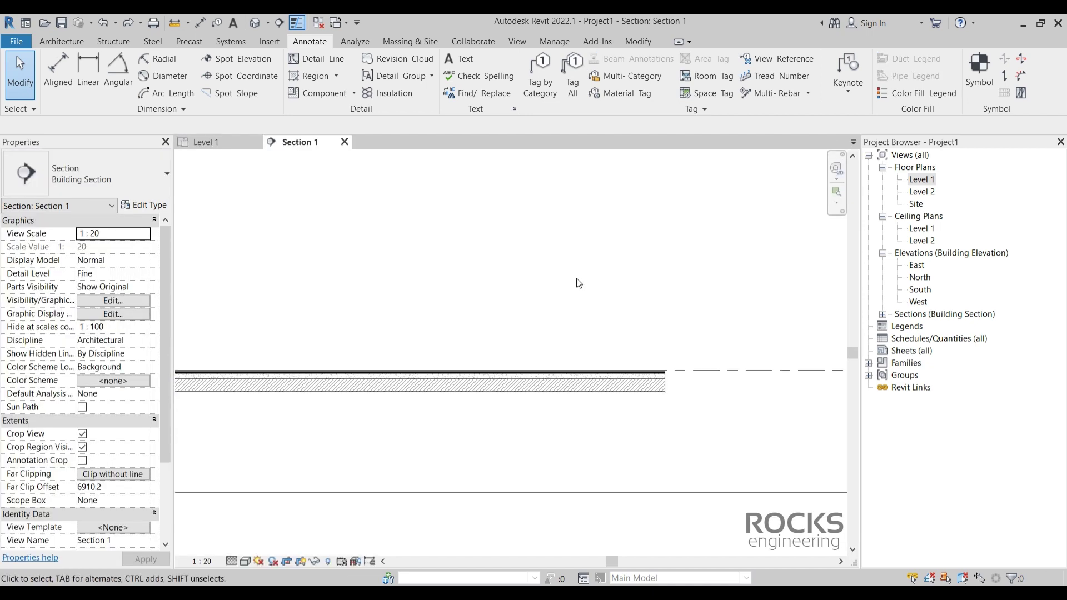
{"action": "scroll", "coordinate": [589, 311], "scroll_direction": "up", "scroll_amount": 2}
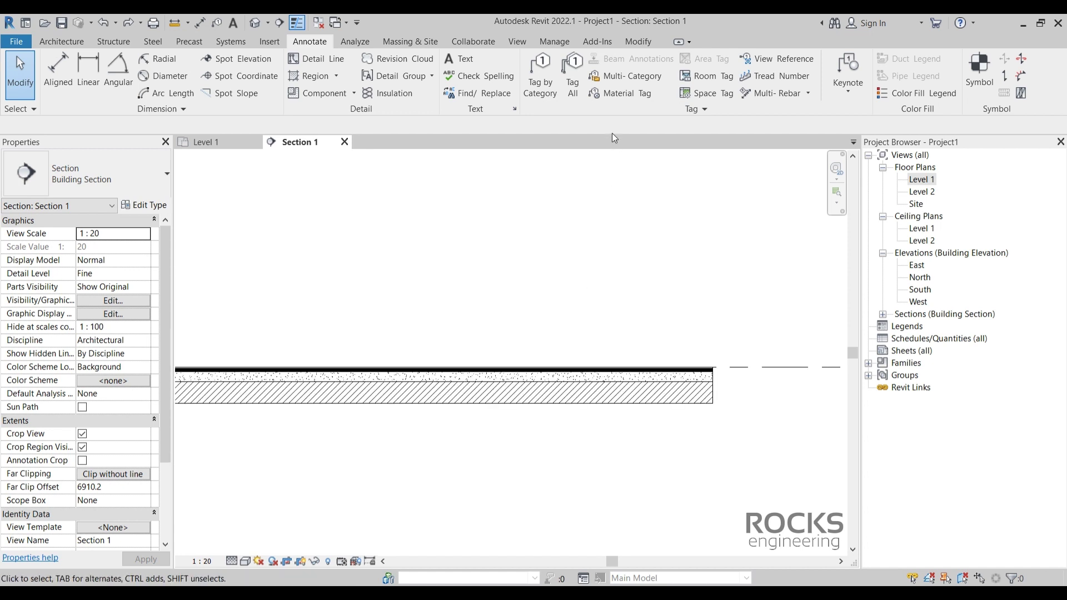
Step: Place material tags for the floor's physical material and the Sand layer
{"action": "left_click", "coordinate": [621, 98]}
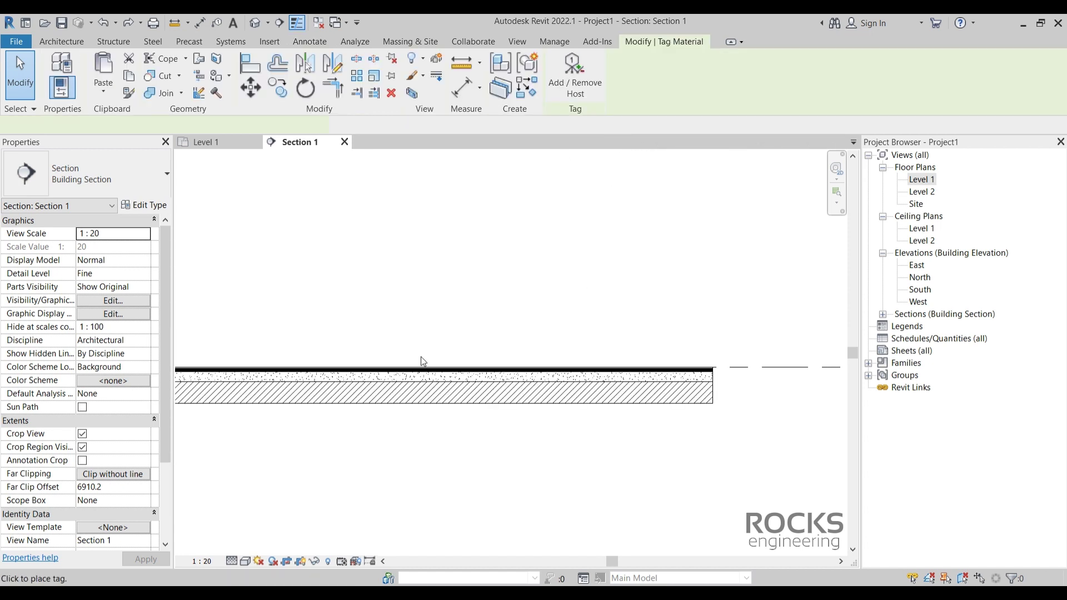
{"action": "scroll", "coordinate": [378, 401], "scroll_direction": "up", "scroll_amount": 2}
{"action": "left_click", "coordinate": [379, 398]}
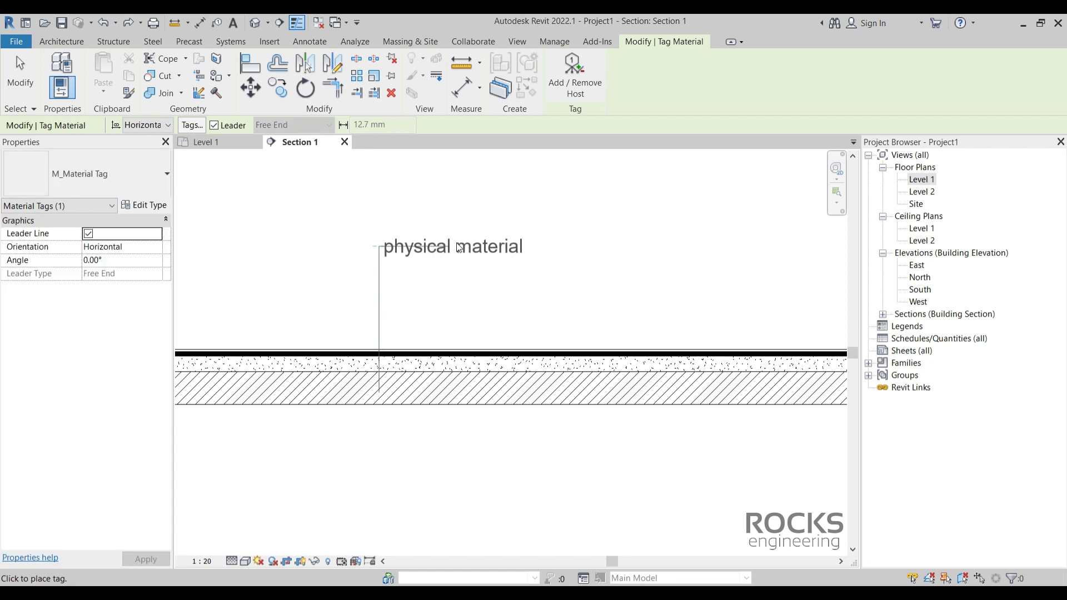
{"action": "left_click", "coordinate": [477, 246]}
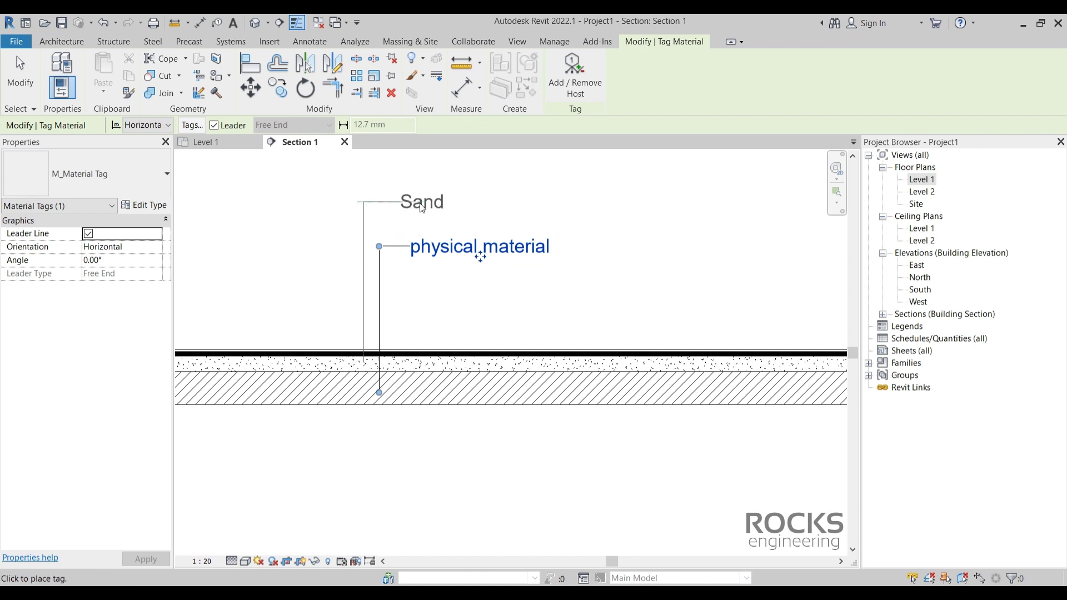
{"action": "left_click", "coordinate": [418, 208]}
Step: Tag the Concrete slab topping layer and one more layer, then end tagging
{"action": "middle_click_drag", "start_coordinate": [334, 325], "coordinate": [318, 380]}
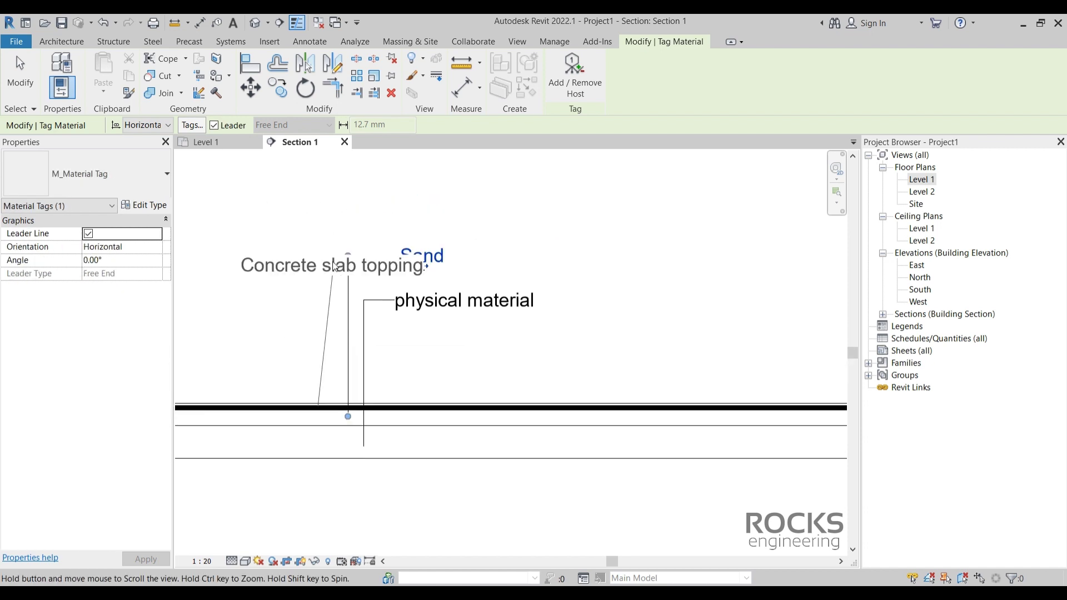
{"action": "left_click", "coordinate": [491, 231]}
{"action": "scroll", "coordinate": [379, 449], "scroll_direction": "up", "scroll_amount": 4}
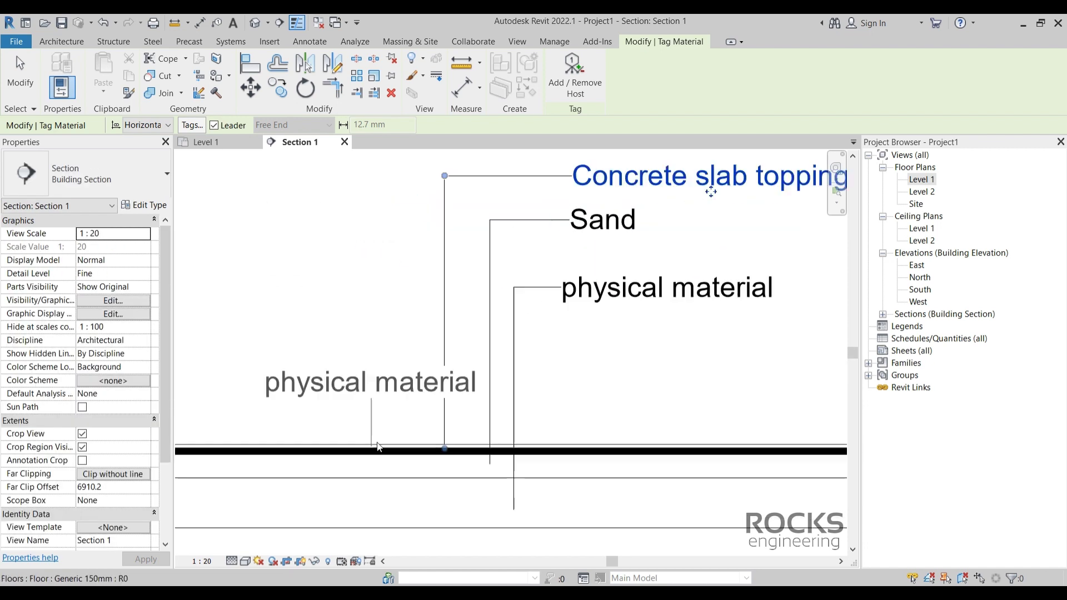
{"action": "scroll", "coordinate": [382, 430], "scroll_direction": "down", "scroll_amount": 4}
{"action": "scroll", "coordinate": [373, 417], "scroll_direction": "up", "scroll_amount": 5}
{"action": "scroll", "coordinate": [369, 424], "scroll_direction": "down", "scroll_amount": 5}
{"action": "left_click", "coordinate": [359, 286]}
{"action": "left_click", "coordinate": [523, 286]}
{"action": "key", "text": "Escape"}
{"action": "key", "text": "Escape"}
Step: Copy the lower material tag and re-point the copies' leaders onto other floor layers
{"action": "middle_click_drag", "start_coordinate": [425, 381], "coordinate": [636, 361]}
{"action": "left_click", "coordinate": [705, 355]}
{"action": "key", "text": "c"}
{"action": "key", "text": "space"}
{"action": "left_click", "coordinate": [671, 394]}
{"action": "left_click", "coordinate": [248, 410]}
{"action": "middle_click_drag", "start_coordinate": [261, 414], "coordinate": [426, 414]}
{"action": "key", "text": "Escape"}
{"action": "key", "text": "c"}
{"action": "key", "text": "space"}
{"action": "left_click", "coordinate": [527, 345]}
{"action": "left_click", "coordinate": [531, 318]}
{"action": "key", "text": "Escape"}
Step: Make two more tag copies higher up, dragging their leaders into the black layer
{"action": "scroll", "coordinate": [385, 458], "scroll_direction": "up", "scroll_amount": 4}
{"action": "scroll", "coordinate": [471, 415], "scroll_direction": "down", "scroll_amount": 3}
{"action": "key", "text": "c"}
{"action": "key", "text": "space"}
{"action": "left_click", "coordinate": [669, 322]}
{"action": "left_click", "coordinate": [670, 272]}
{"action": "key", "text": "Escape"}
{"action": "scroll", "coordinate": [377, 500], "scroll_direction": "up", "scroll_amount": 4}
{"action": "left_click_drag", "start_coordinate": [428, 460], "coordinate": [429, 521]}
{"action": "scroll", "coordinate": [471, 470], "scroll_direction": "down", "scroll_amount": 3}
{"action": "key", "text": "c"}
{"action": "key", "text": "space"}
{"action": "left_click", "coordinate": [548, 260]}
{"action": "left_click", "coordinate": [549, 227]}
{"action": "scroll", "coordinate": [466, 479], "scroll_direction": "up", "scroll_amount": 4}
{"action": "left_click_drag", "start_coordinate": [434, 409], "coordinate": [433, 510]}
{"action": "scroll", "coordinate": [504, 429], "scroll_direction": "down", "scroll_amount": 4}
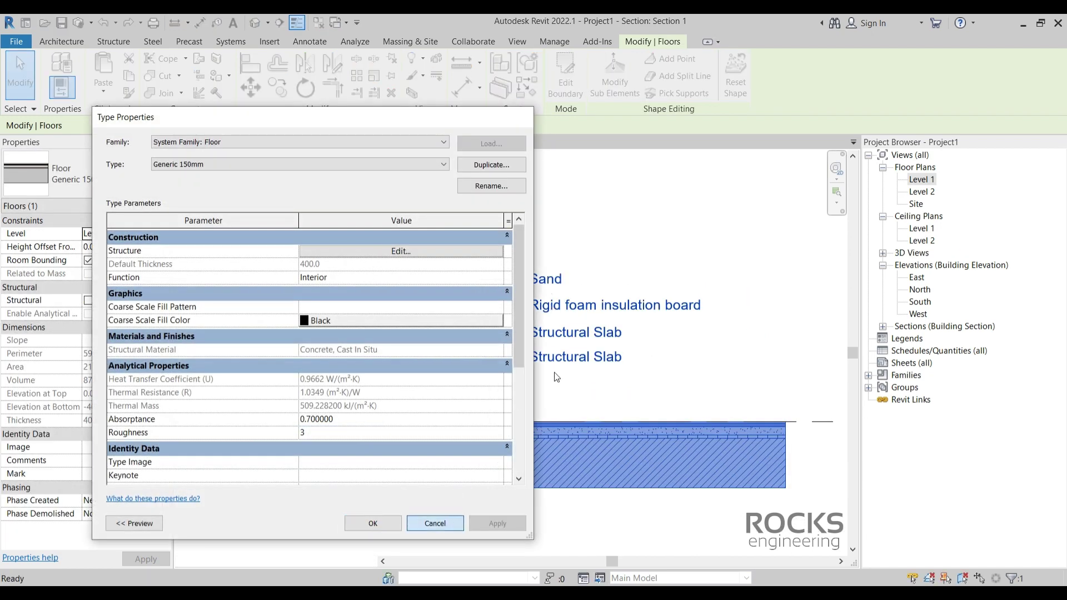
Step: Cancel the floor's Type Properties and dismiss the Sand tag's edit box unchanged
{"action": "left_click", "coordinate": [435, 523]}
{"action": "left_click", "coordinate": [507, 309]}
{"action": "scroll", "coordinate": [507, 309], "scroll_direction": "up", "scroll_amount": 1}
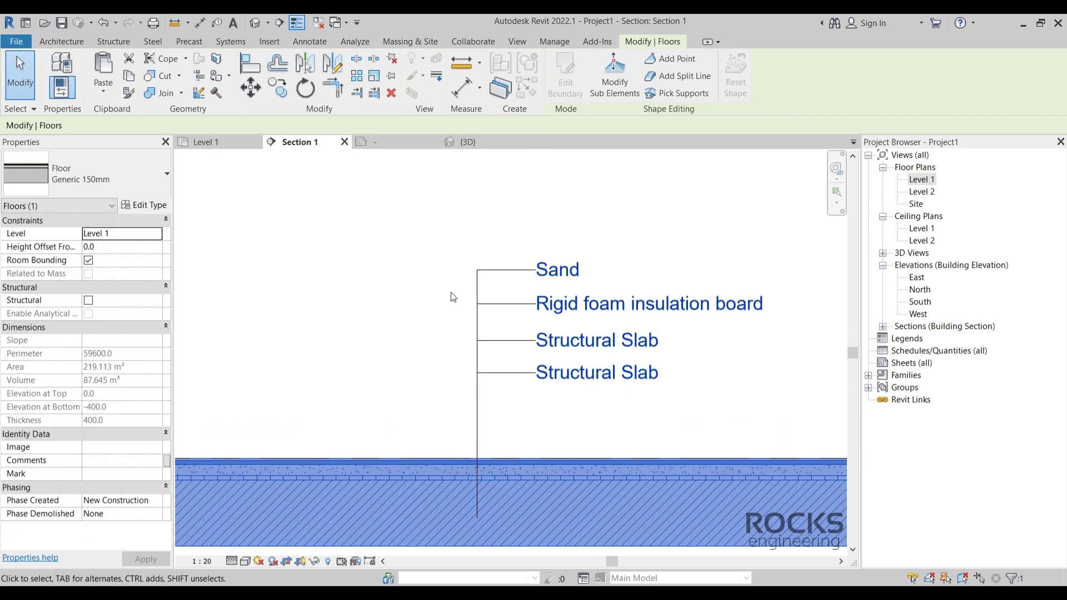
Step: Select the Sand, both Structural Slab and the Rigid foam insulation board tags in turn
{"action": "left_click", "coordinate": [480, 284]}
{"action": "scroll", "coordinate": [478, 436], "scroll_direction": "up", "scroll_amount": 3}
{"action": "scroll", "coordinate": [496, 424], "scroll_direction": "down", "scroll_amount": 2}
{"action": "left_click", "coordinate": [539, 313]}
{"action": "left_click", "coordinate": [532, 268]}
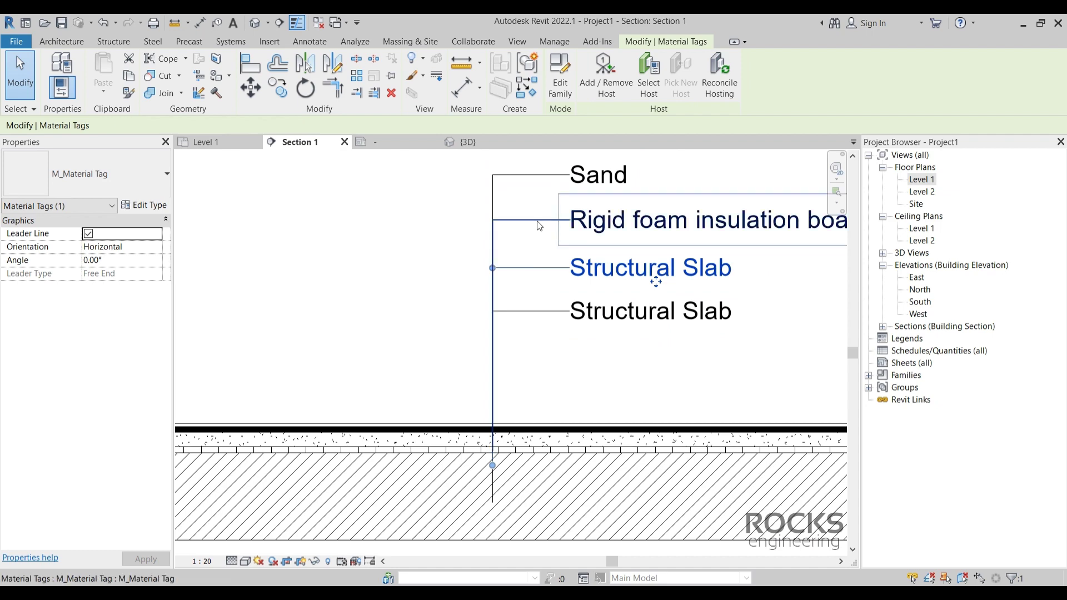
{"action": "left_click", "coordinate": [656, 221]}
{"action": "scroll", "coordinate": [439, 292], "scroll_direction": "down", "scroll_amount": 1}
{"action": "scroll", "coordinate": [439, 291], "scroll_direction": "up", "scroll_amount": 1}
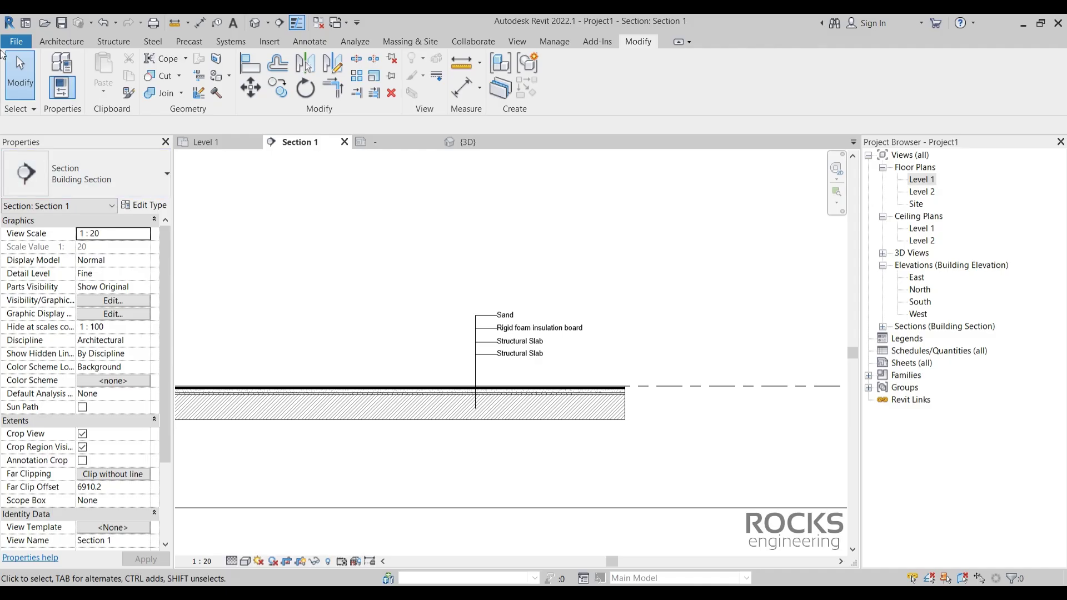
Step: Create a new family from English > Annotations > Metric Generic Tag.rft with category Floor Tags
{"action": "left_click", "coordinate": [17, 42]}
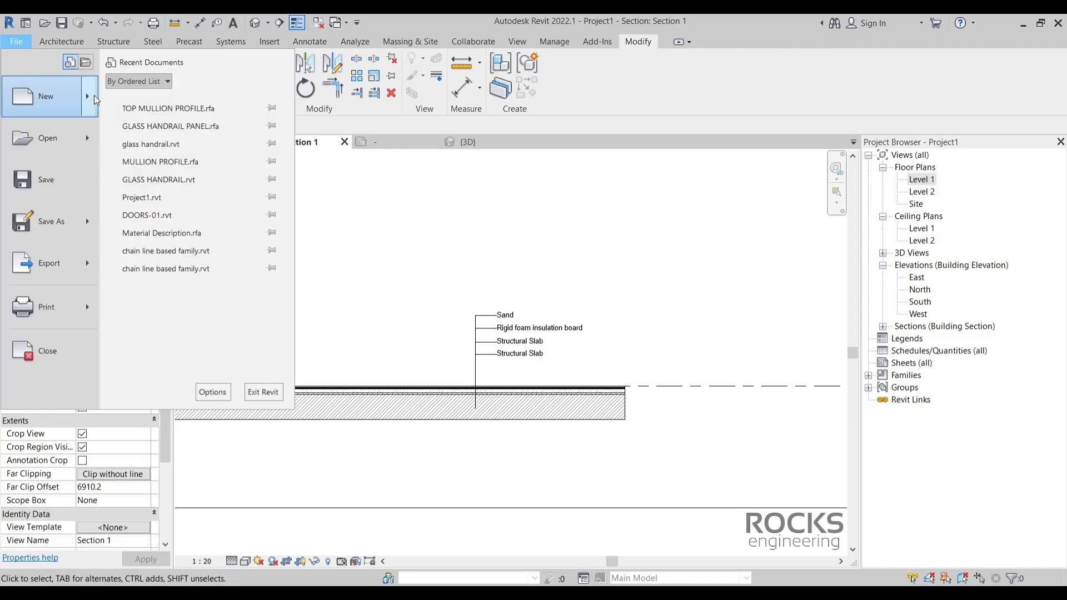
{"action": "mouse_move", "coordinate": [87, 97]}
{"action": "left_click", "coordinate": [192, 142]}
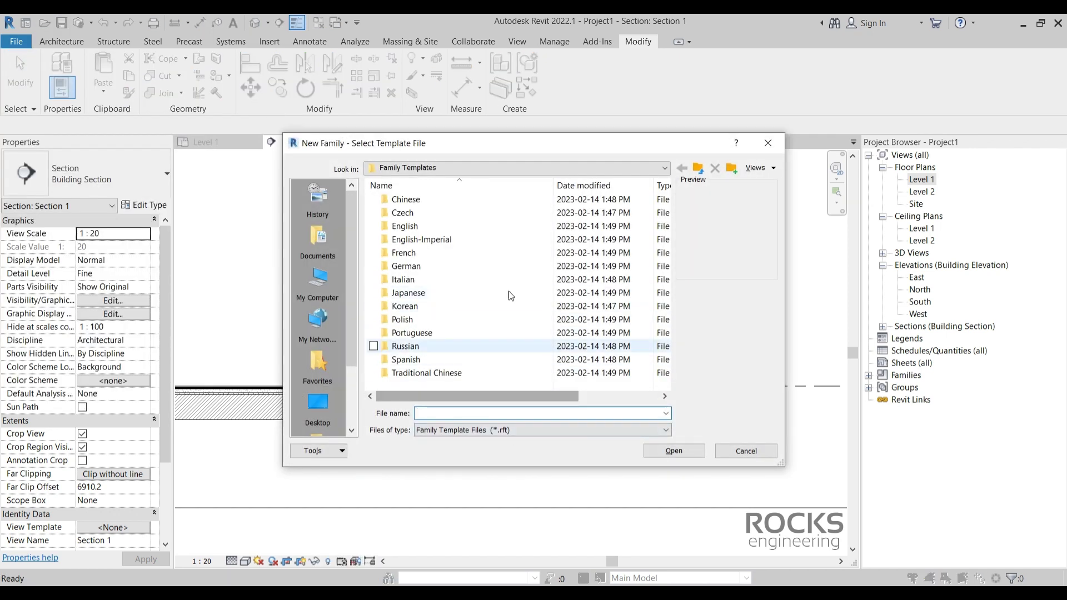
{"action": "double_click", "coordinate": [416, 230]}
{"action": "double_click", "coordinate": [414, 201]}
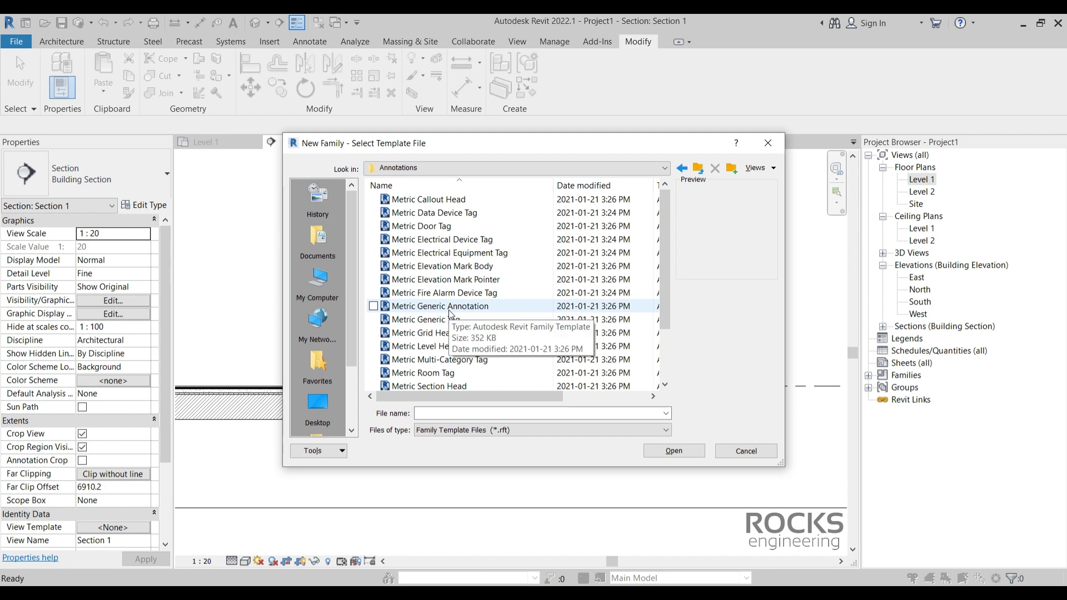
{"action": "left_click", "coordinate": [448, 320]}
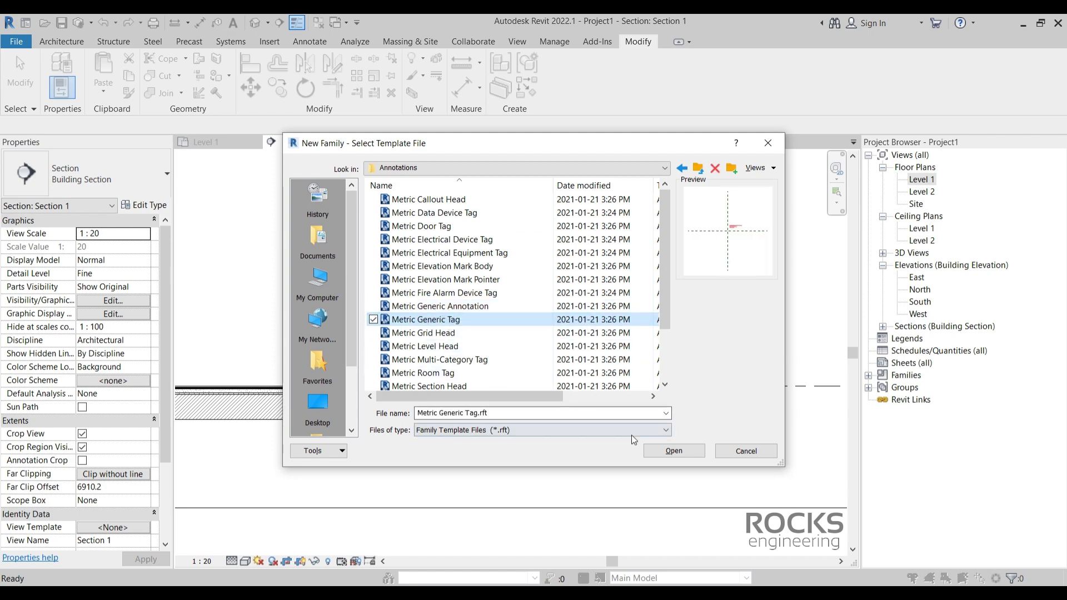
{"action": "left_click", "coordinate": [674, 451]}
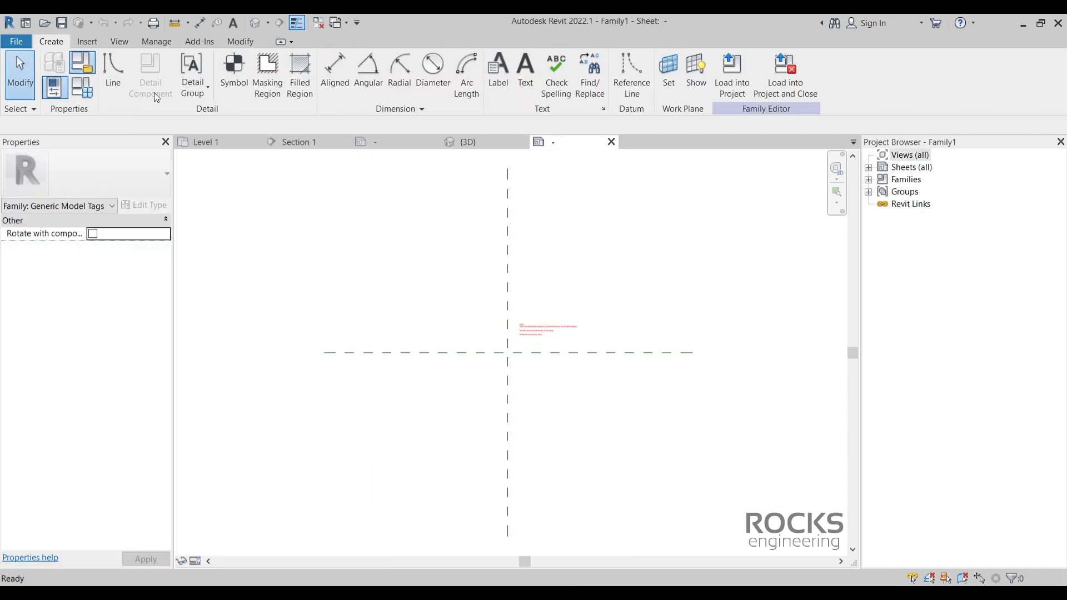
{"action": "left_click", "coordinate": [501, 277]}
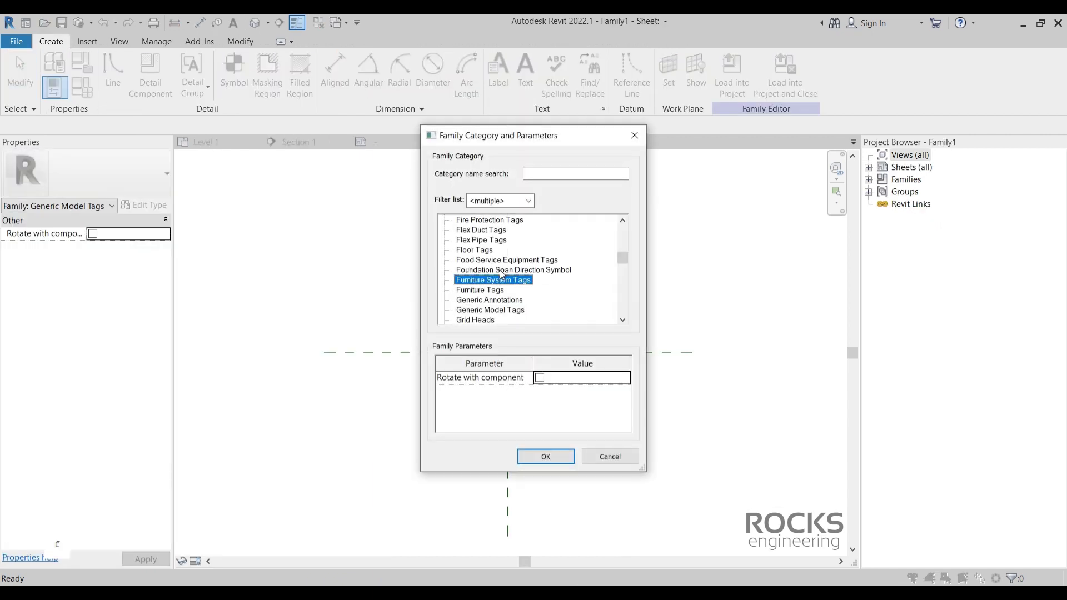
{"action": "left_click", "coordinate": [546, 457]}
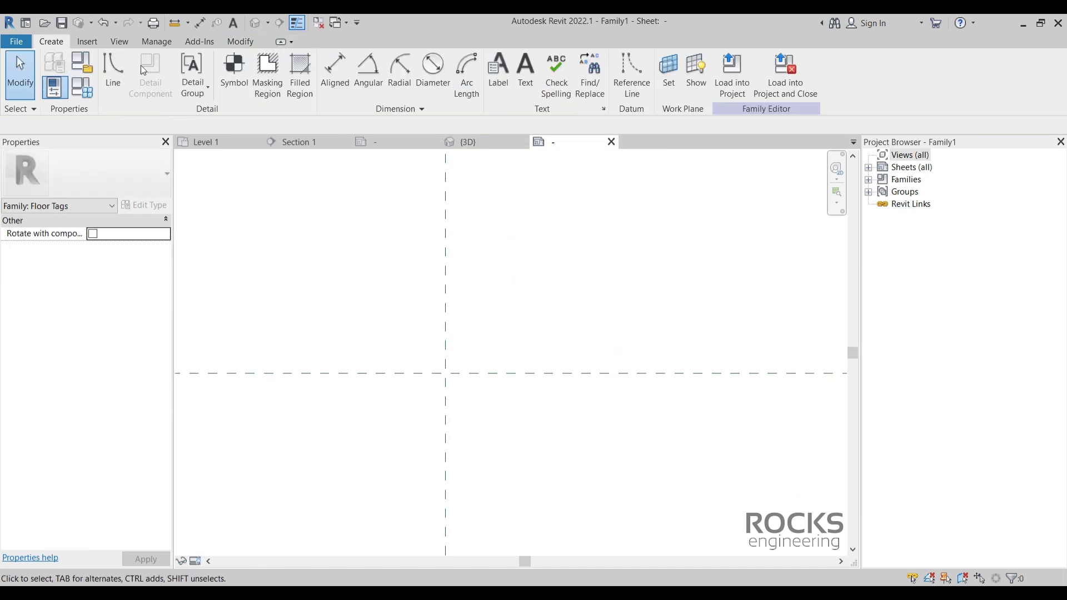
Step: Start a label at the reference-plane crossing and browse the category parameters
{"action": "left_click", "coordinate": [489, 76]}
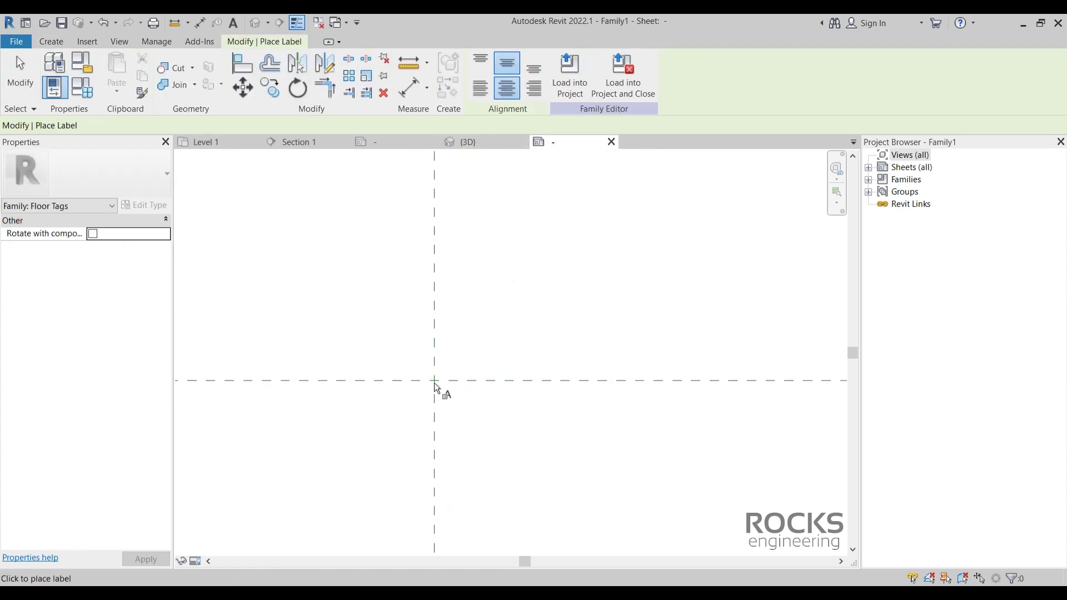
{"action": "left_click", "coordinate": [461, 389]}
{"action": "scroll", "coordinate": [315, 311], "scroll_direction": "down", "scroll_amount": 5}
{"action": "left_click", "coordinate": [311, 321]}
{"action": "scroll", "coordinate": [322, 334], "scroll_direction": "down", "scroll_amount": 2}
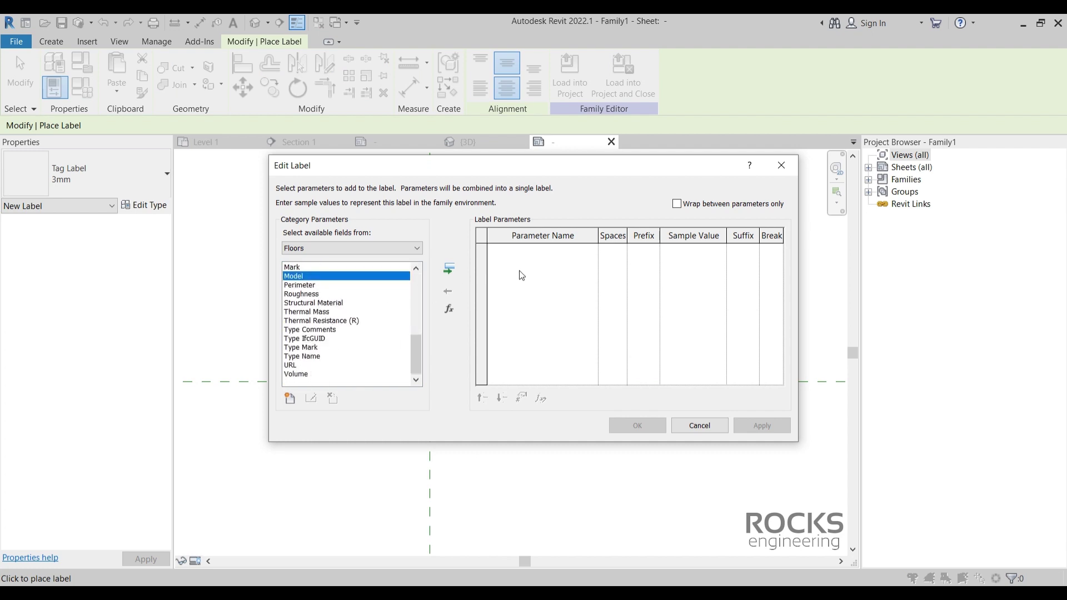
{"action": "scroll", "coordinate": [336, 309], "scroll_direction": "up", "scroll_amount": 2}
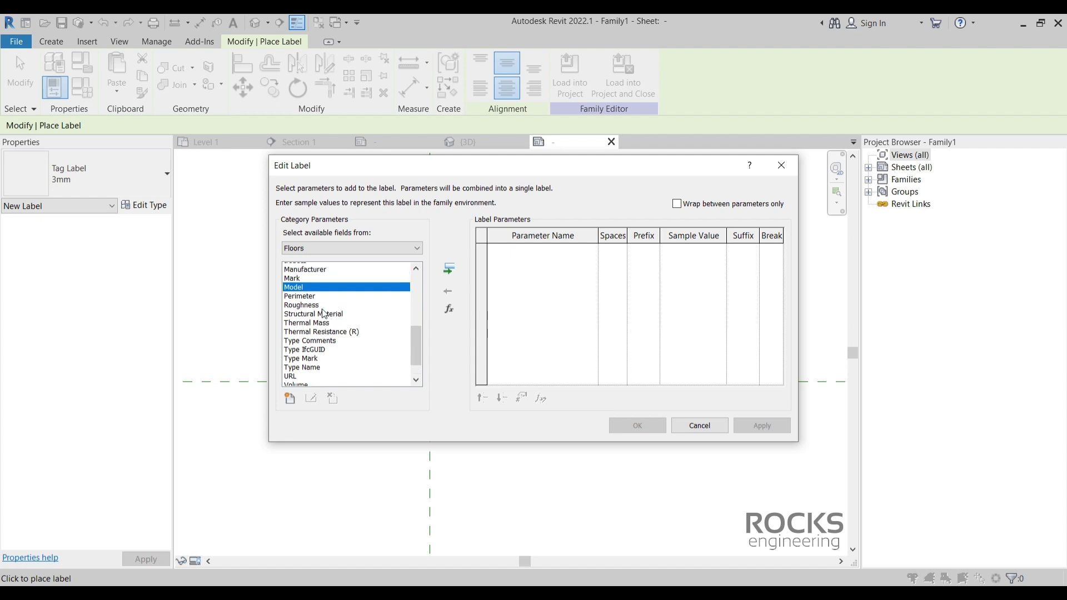
{"action": "scroll", "coordinate": [334, 312], "scroll_direction": "down", "scroll_amount": 2}
{"action": "scroll", "coordinate": [311, 322], "scroll_direction": "up", "scroll_amount": 2}
Step: Add the Floors Structural Material field to the label parameters and confirm
{"action": "left_click", "coordinate": [314, 343]}
{"action": "scroll", "coordinate": [314, 345], "scroll_direction": "up", "scroll_amount": 1}
{"action": "scroll", "coordinate": [314, 345], "scroll_direction": "down", "scroll_amount": 1}
{"action": "scroll", "coordinate": [312, 339], "scroll_direction": "down", "scroll_amount": 1}
{"action": "left_click", "coordinate": [312, 331]}
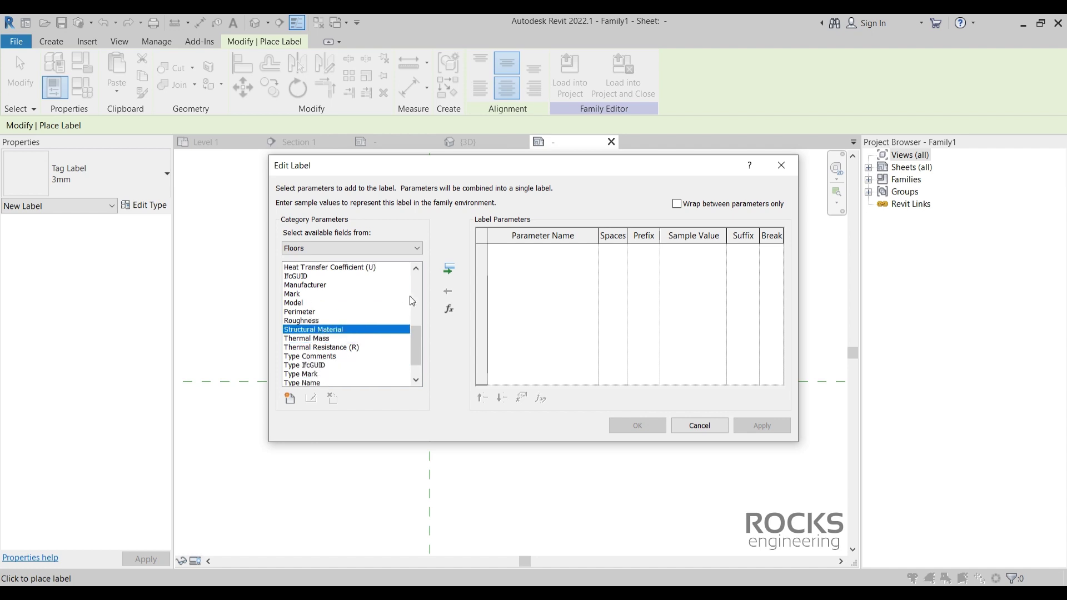
{"action": "left_click", "coordinate": [450, 269]}
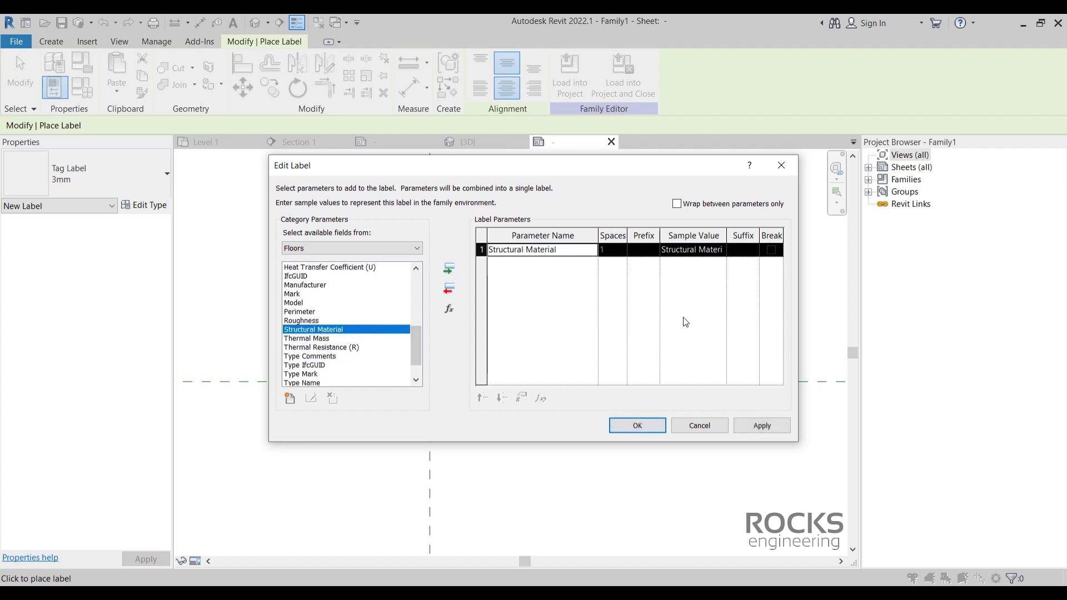
{"action": "left_click", "coordinate": [637, 426]}
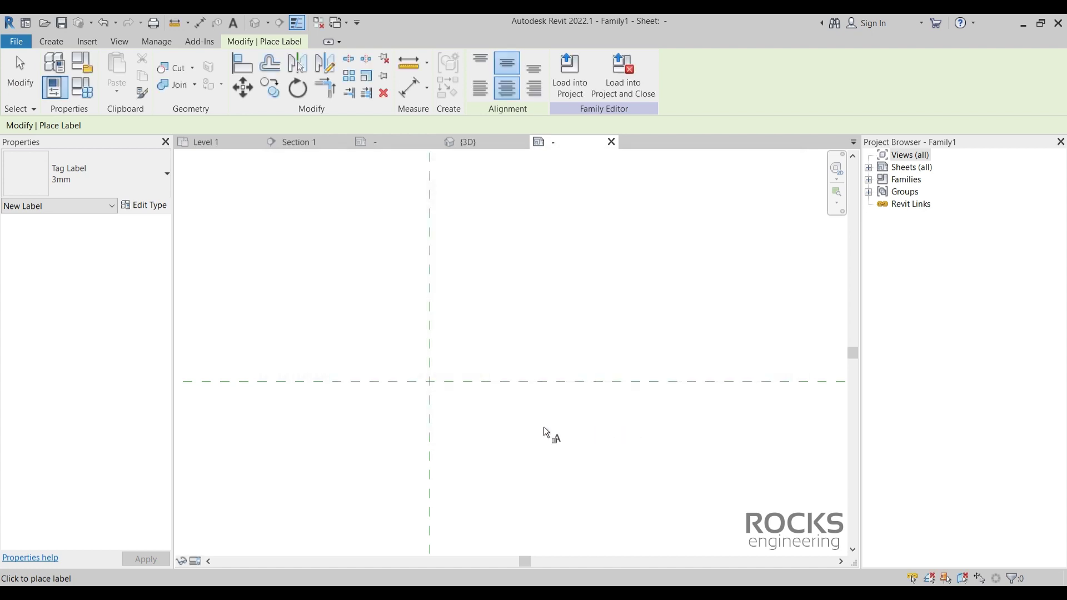
Step: Place the label at the plane intersection and set its horizontal alignment to Left
{"action": "left_click", "coordinate": [440, 388]}
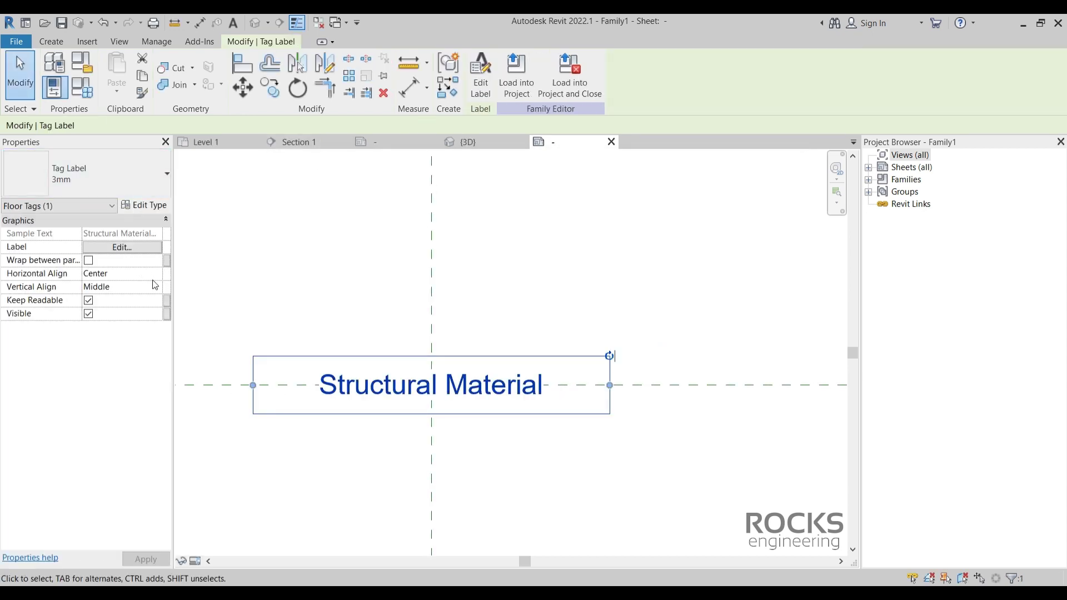
{"action": "left_click", "coordinate": [156, 287]}
{"action": "left_click", "coordinate": [156, 286]}
{"action": "left_click", "coordinate": [156, 274]}
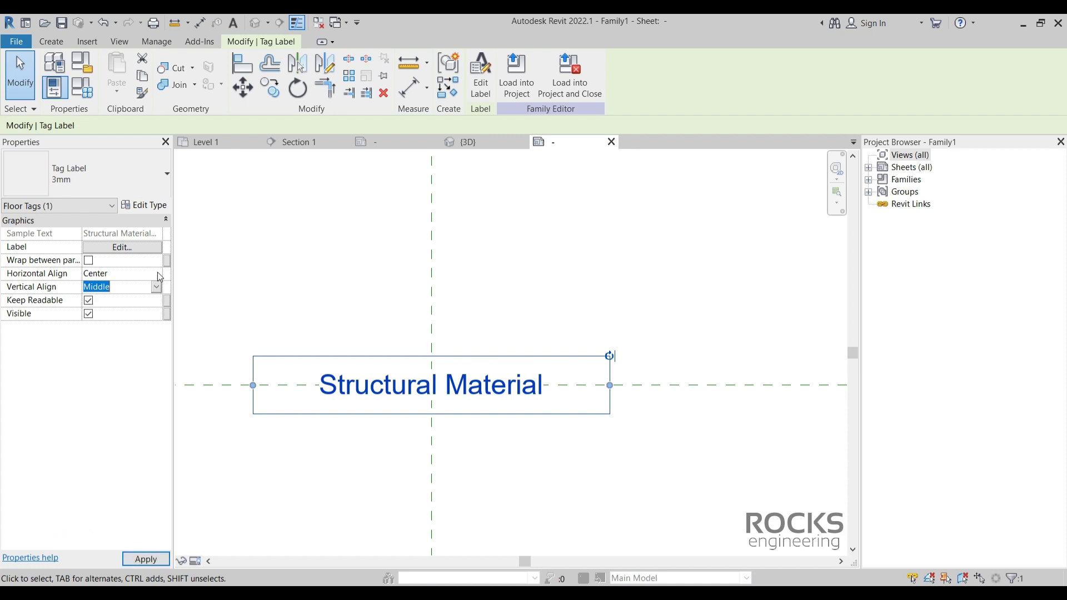
{"action": "left_click", "coordinate": [156, 274]}
{"action": "left_click", "coordinate": [91, 287]}
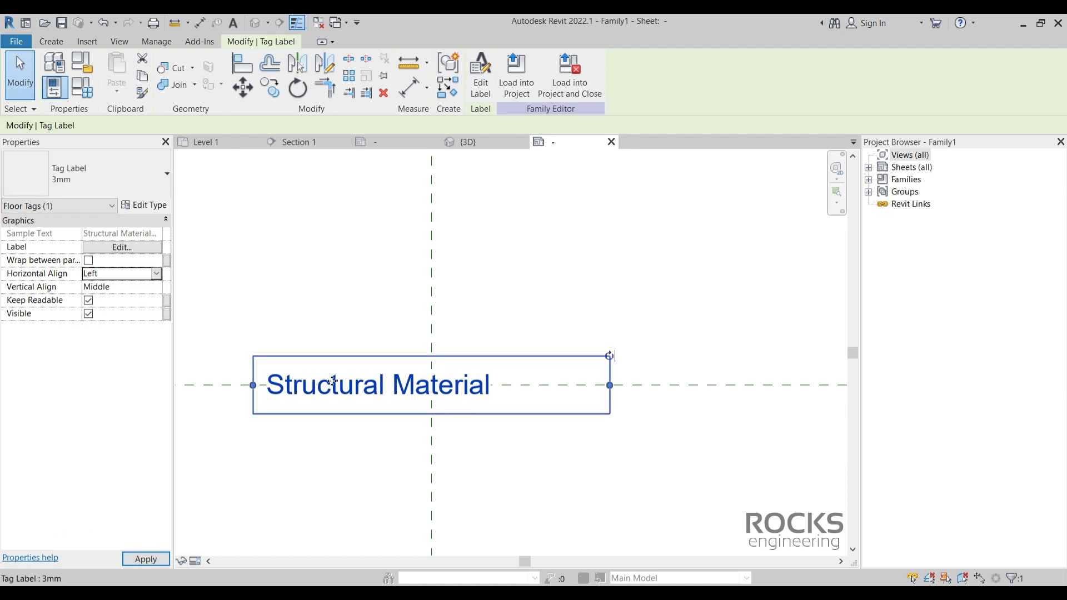
Step: Save the tag family as FLOOR LAYER TAG
{"action": "left_click_drag", "start_coordinate": [333, 381], "coordinate": [439, 383]}
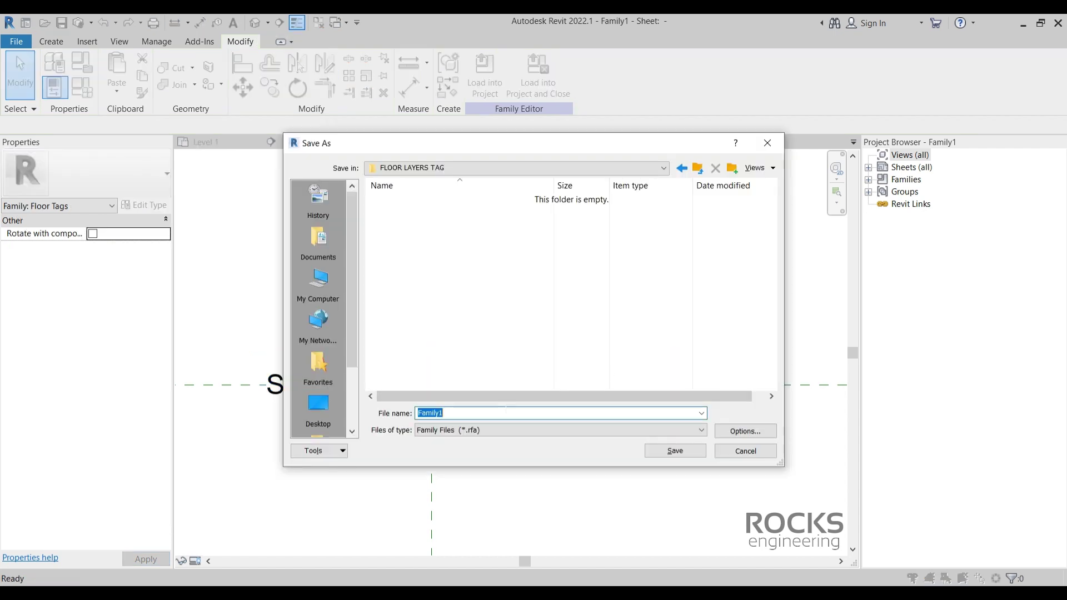
{"action": "type", "text": "FLOOR LAYER TAG"}
{"action": "key", "text": "Return"}
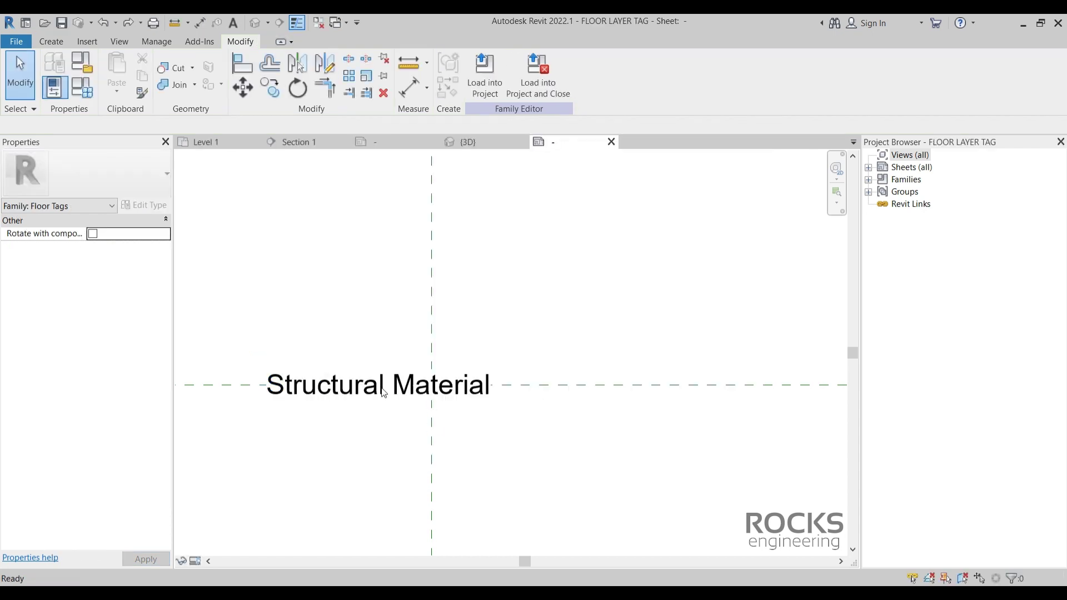
Step: Load the tag family into Project1 and use a Free End leader
{"action": "left_click", "coordinate": [485, 75]}
{"action": "left_click", "coordinate": [498, 410]}
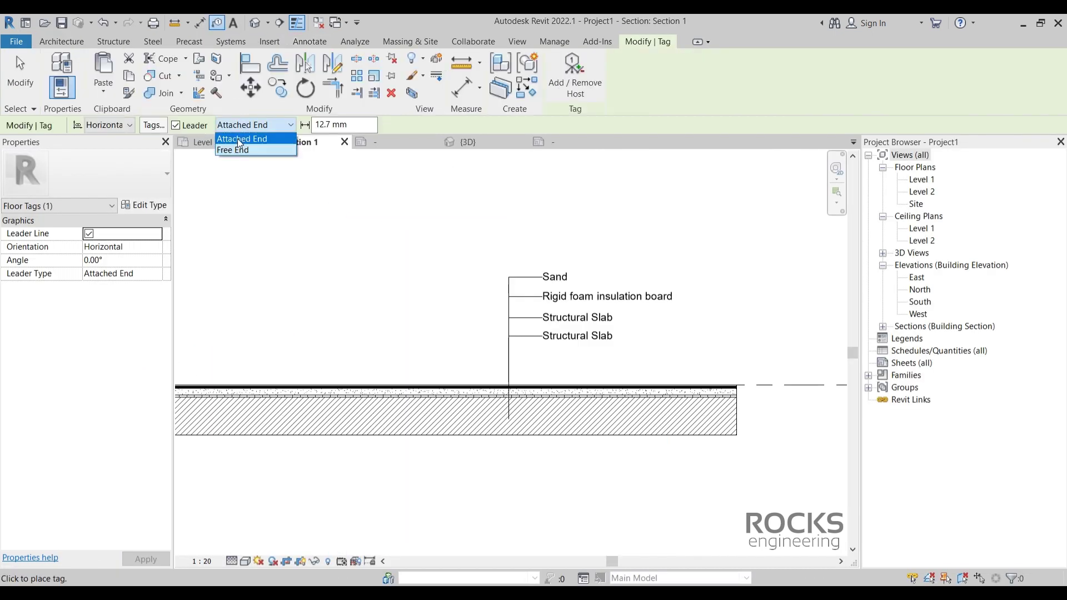
{"action": "left_click", "coordinate": [244, 147]}
Step: Place the FLOOR LAYER TAG on the floor in Section 1
{"action": "left_click", "coordinate": [417, 402]}
{"action": "key", "text": "Escape"}
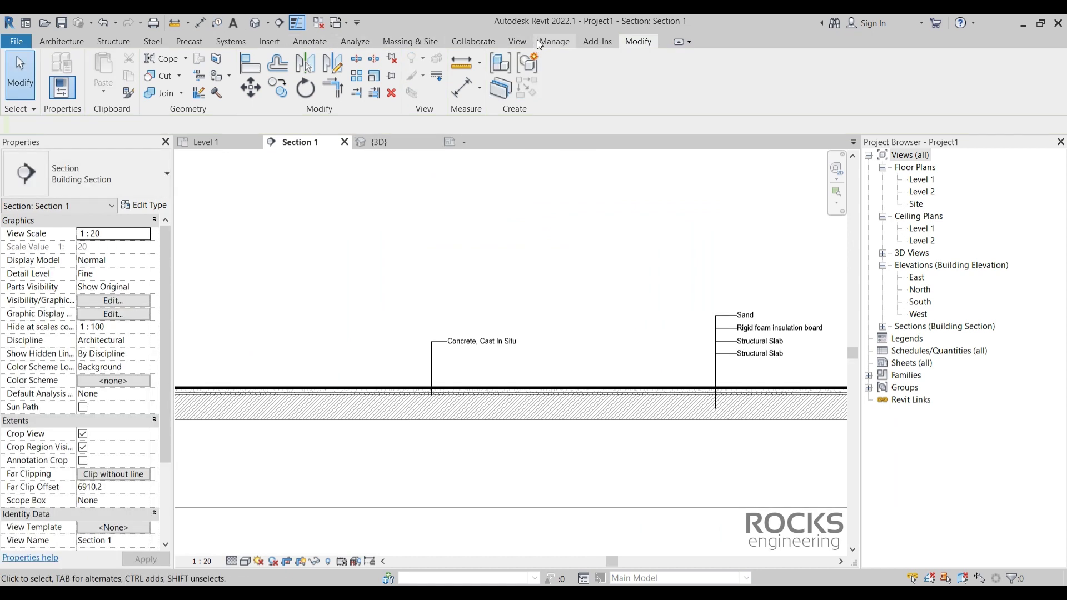
{"action": "left_click", "coordinate": [539, 40]}
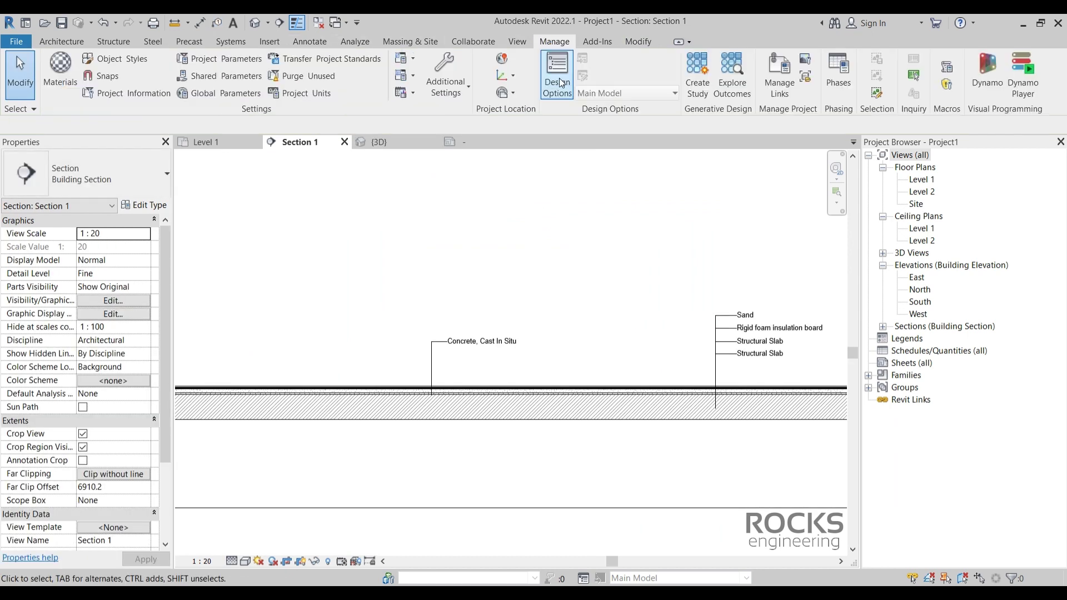
Step: Add a new shared project parameter and agree to choose a shared parameter file
{"action": "left_click", "coordinate": [229, 59]}
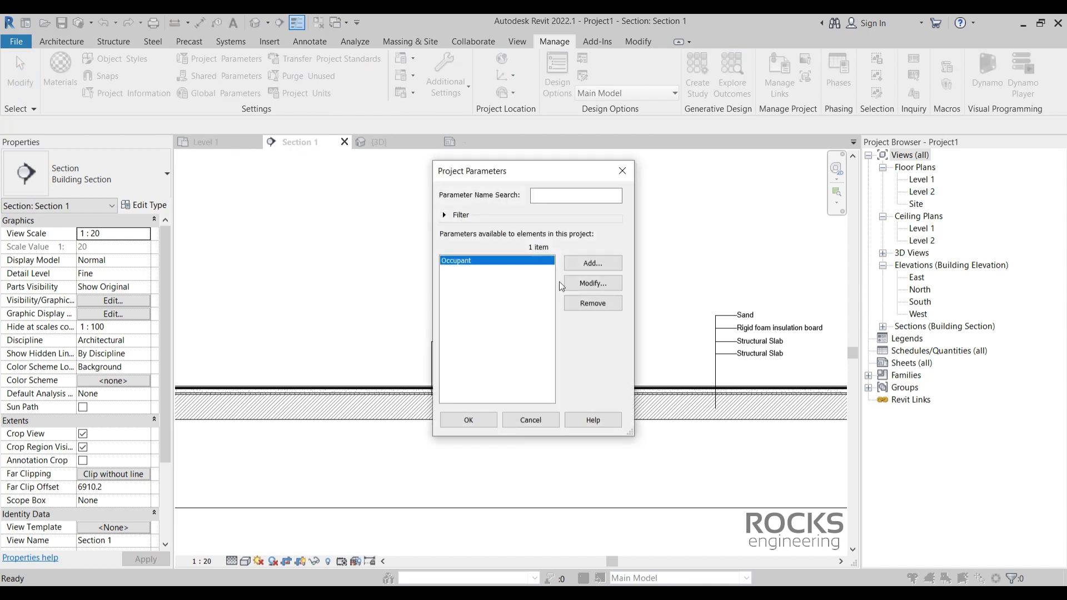
{"action": "left_click", "coordinate": [582, 262]}
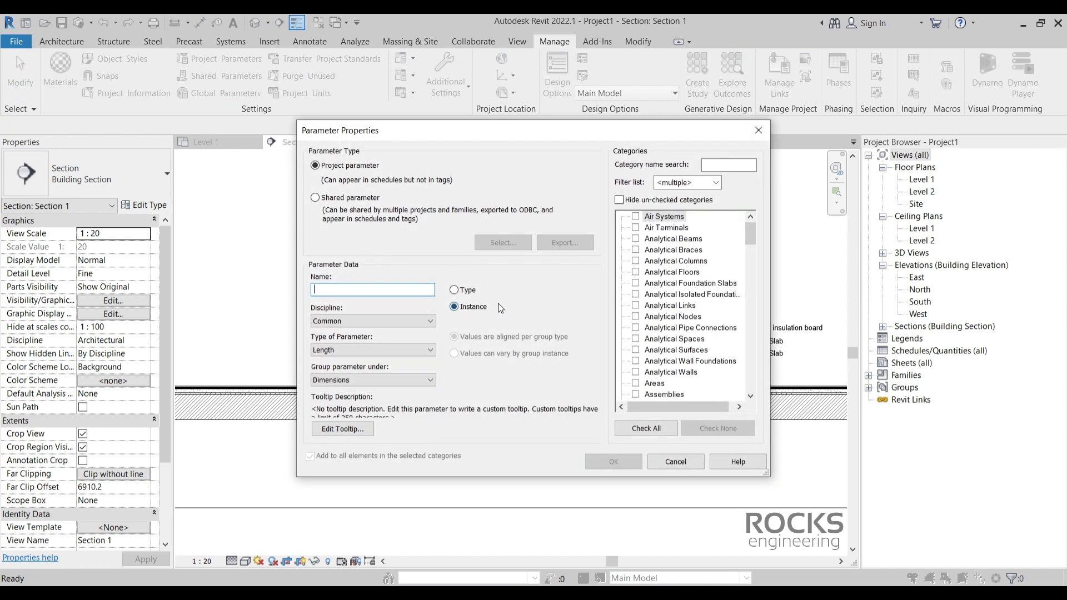
{"action": "left_click", "coordinate": [361, 202]}
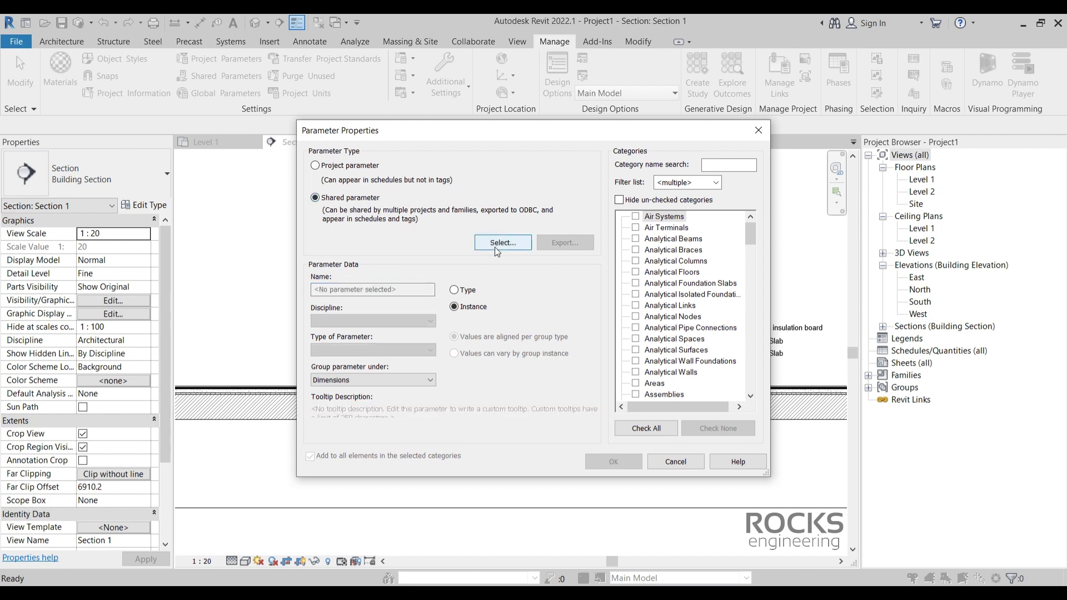
{"action": "left_click", "coordinate": [506, 244]}
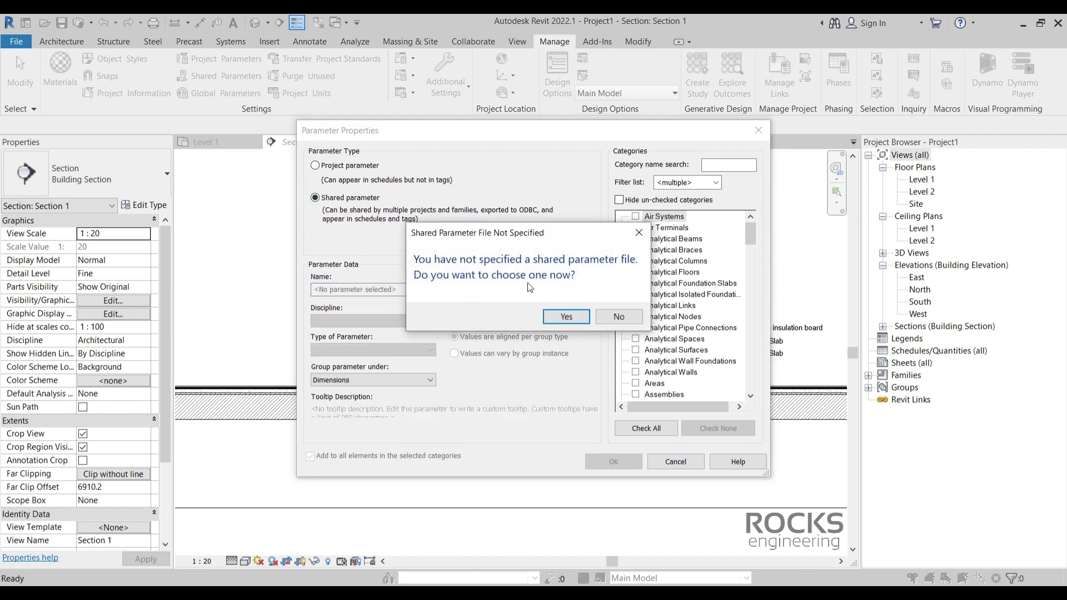
{"action": "left_click", "coordinate": [554, 322]}
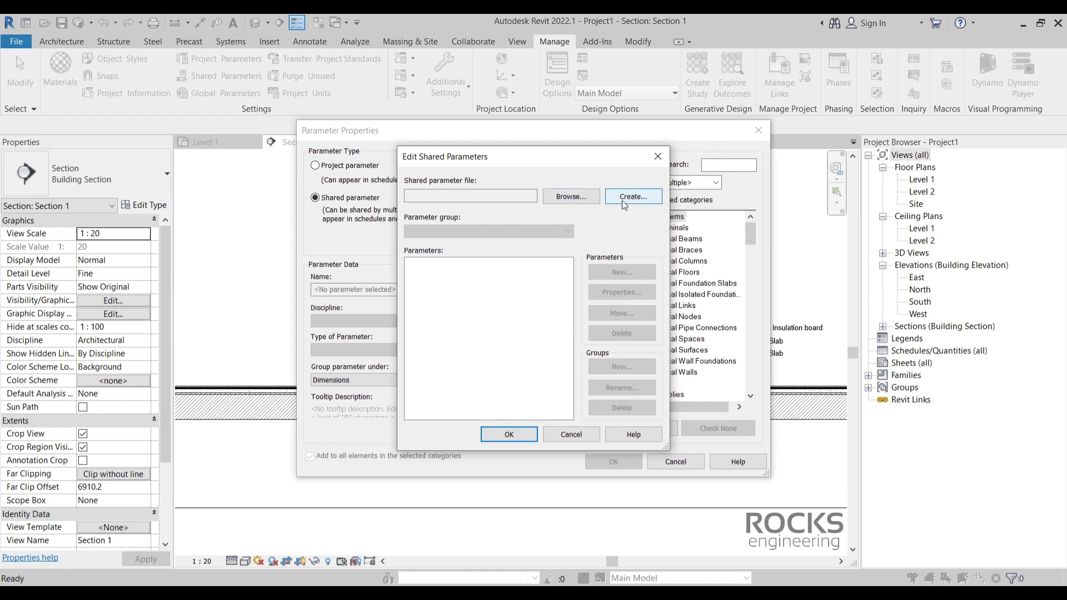
Step: Create the ROCKS SHARED parameter file and add a MATERIALS group to it
{"action": "left_click_drag", "start_coordinate": [544, 166], "coordinate": [281, 214]}
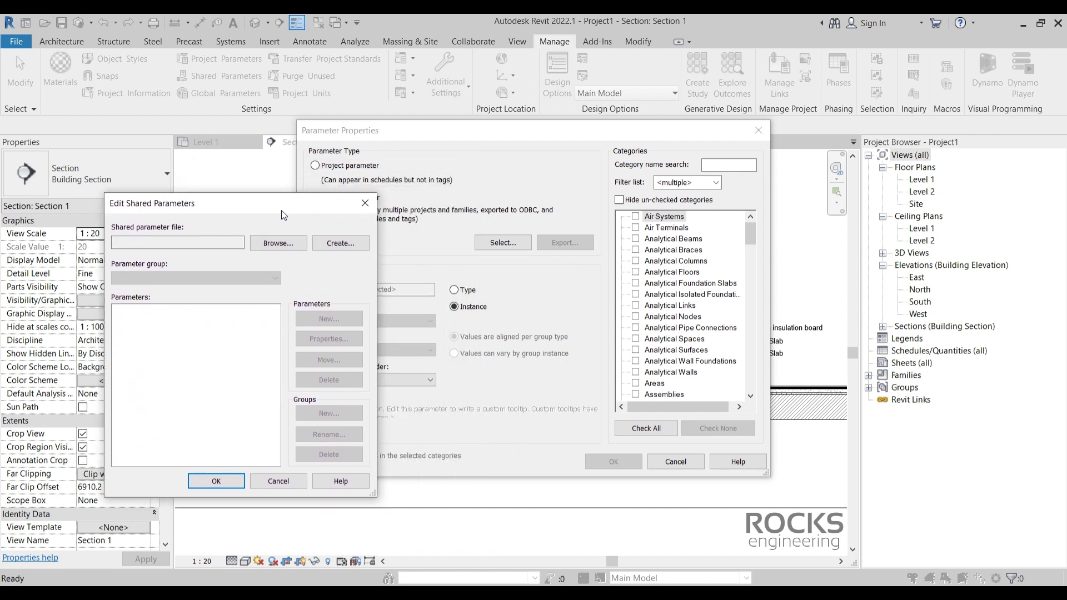
{"action": "left_click", "coordinate": [340, 244]}
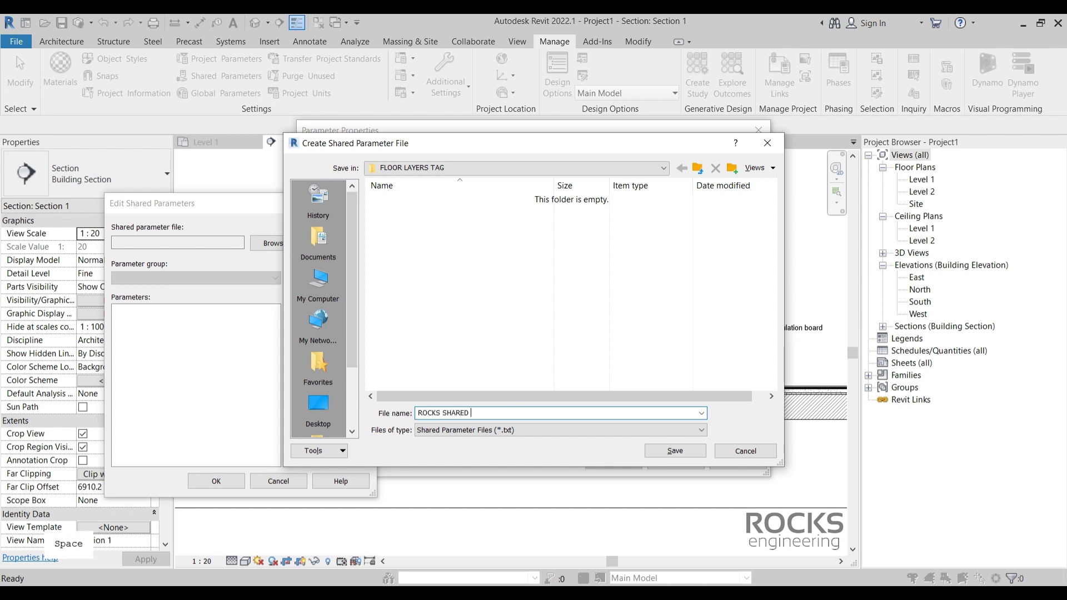
{"action": "left_click", "coordinate": [652, 453]}
{"action": "left_click_drag", "start_coordinate": [271, 215], "coordinate": [247, 209]}
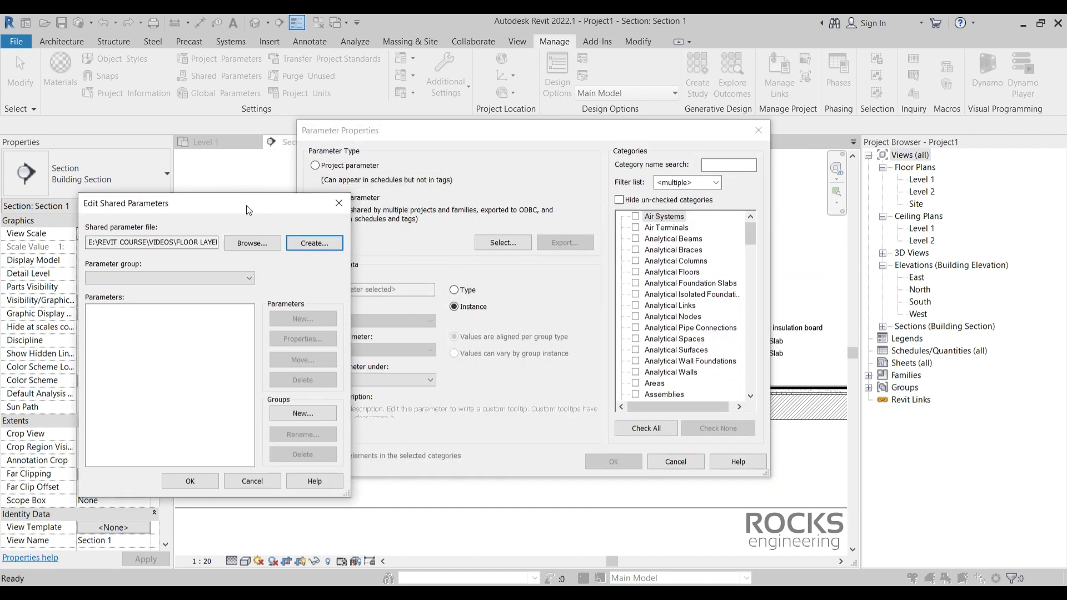
{"action": "left_click", "coordinate": [288, 412]}
{"action": "type", "text": "MATERIALS"}
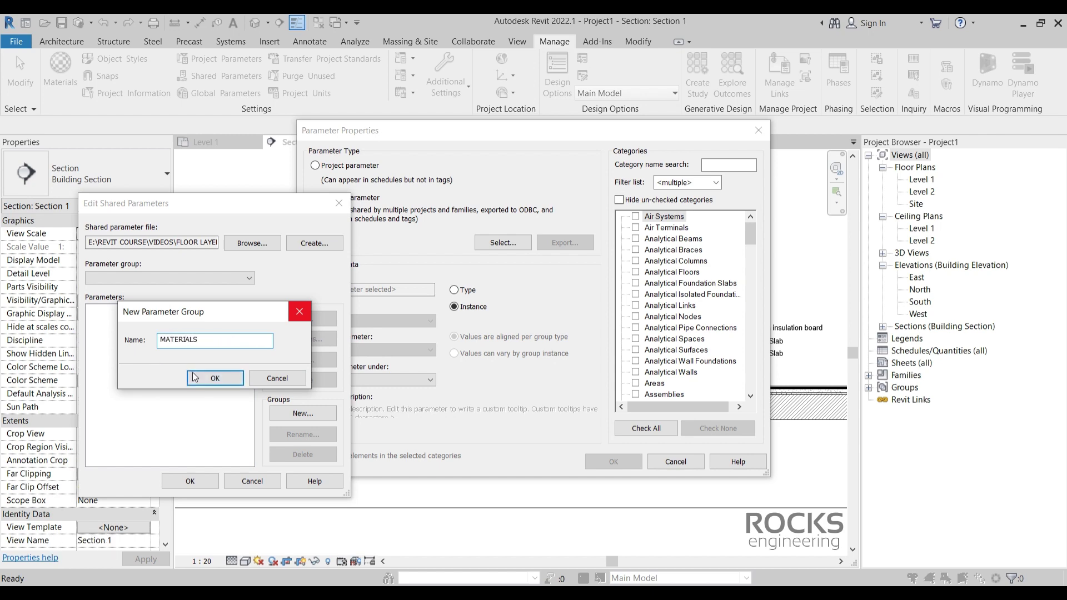
{"action": "left_click", "coordinate": [203, 381]}
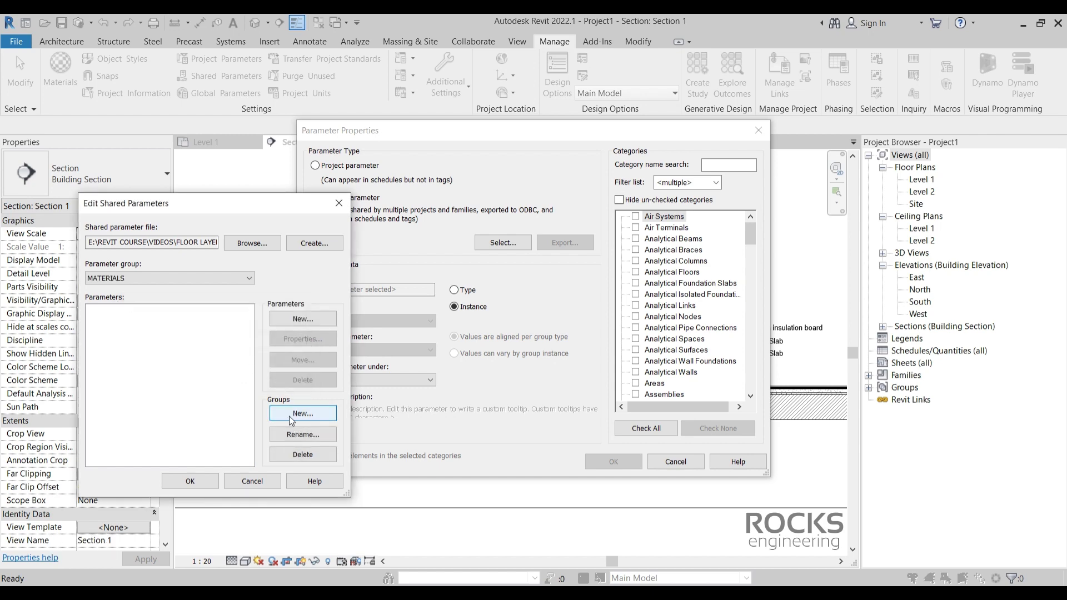
Step: Add the Multiline Text parameter FLOOR LAYERS and select it as the shared parameter
{"action": "left_click", "coordinate": [301, 320]}
{"action": "left_click_drag", "start_coordinate": [217, 257], "coordinate": [533, 263]}
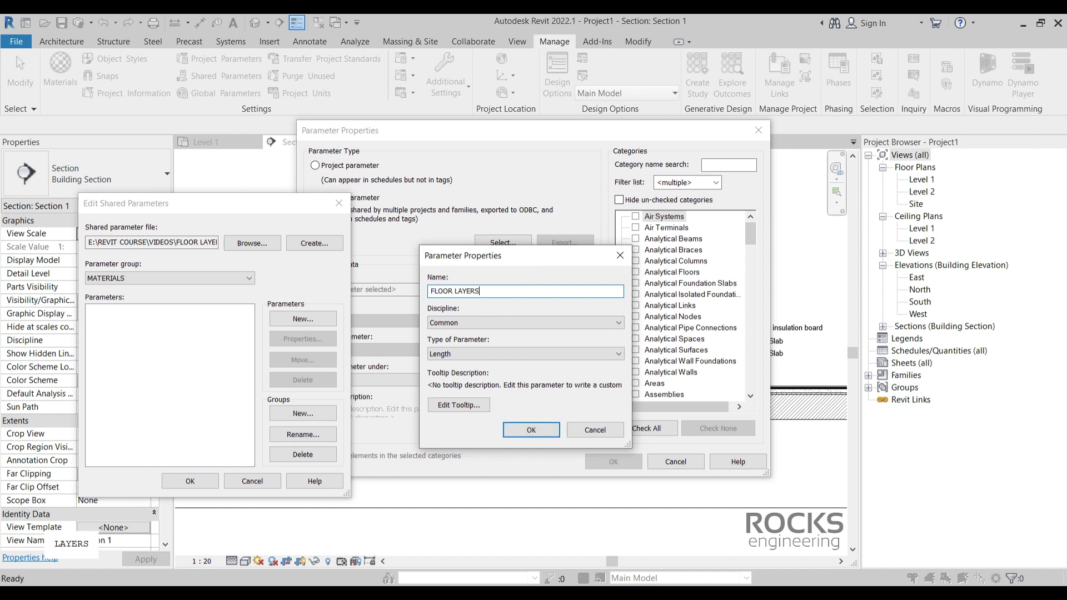
{"action": "left_click", "coordinate": [455, 354]}
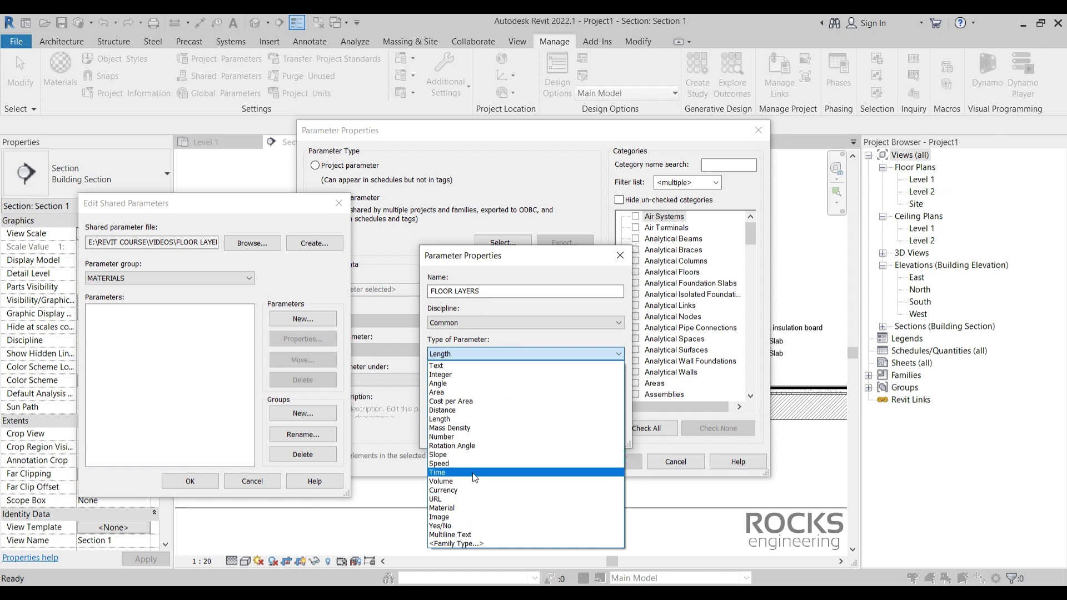
{"action": "left_click", "coordinate": [500, 535]}
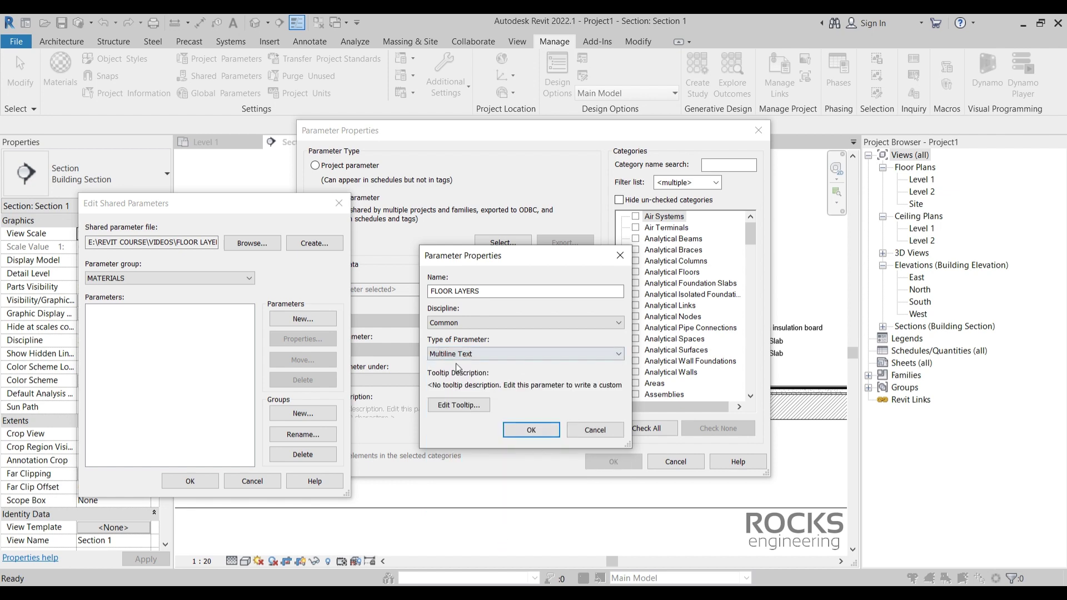
{"action": "left_click", "coordinate": [531, 432]}
{"action": "left_click", "coordinate": [190, 481]}
{"action": "left_click", "coordinate": [483, 421]}
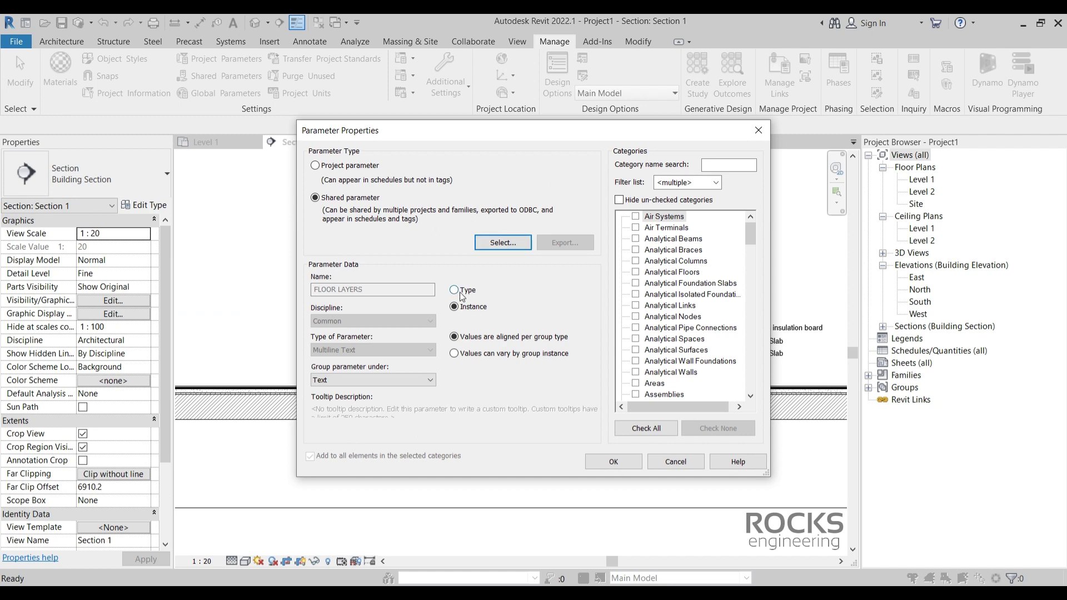
Step: Apply the new parameter to Floors as a type parameter grouped under Construction
{"action": "left_click", "coordinate": [693, 331]}
{"action": "key", "text": "f"}
{"action": "scroll", "coordinate": [690, 333], "scroll_direction": "down", "scroll_amount": 2}
{"action": "left_click", "coordinate": [635, 371]}
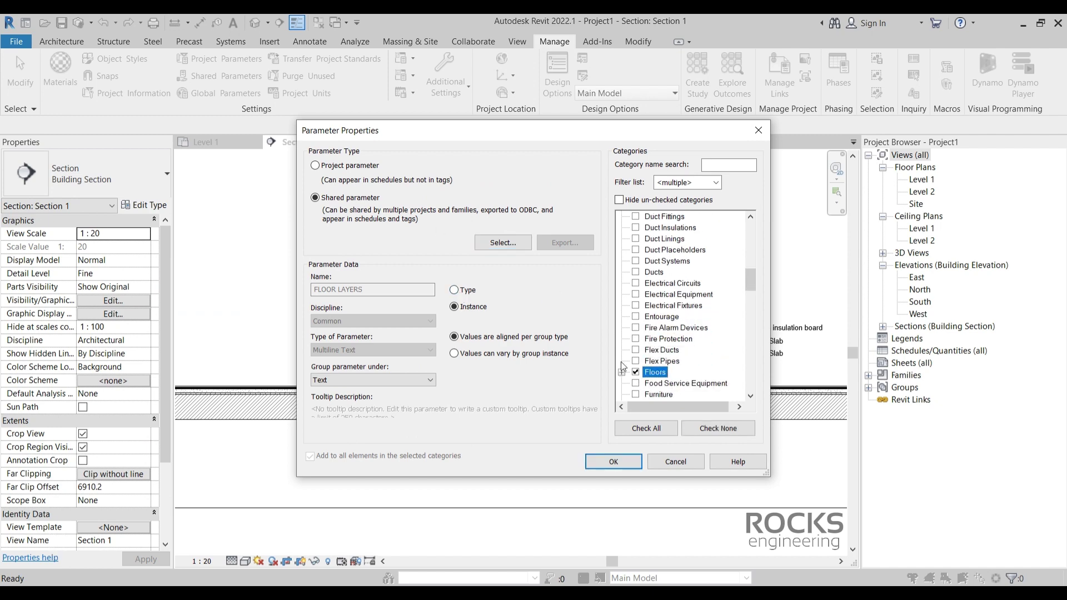
{"action": "left_click", "coordinate": [454, 289]}
{"action": "scroll", "coordinate": [636, 349], "scroll_direction": "down", "scroll_amount": 12}
{"action": "left_click", "coordinate": [417, 381]}
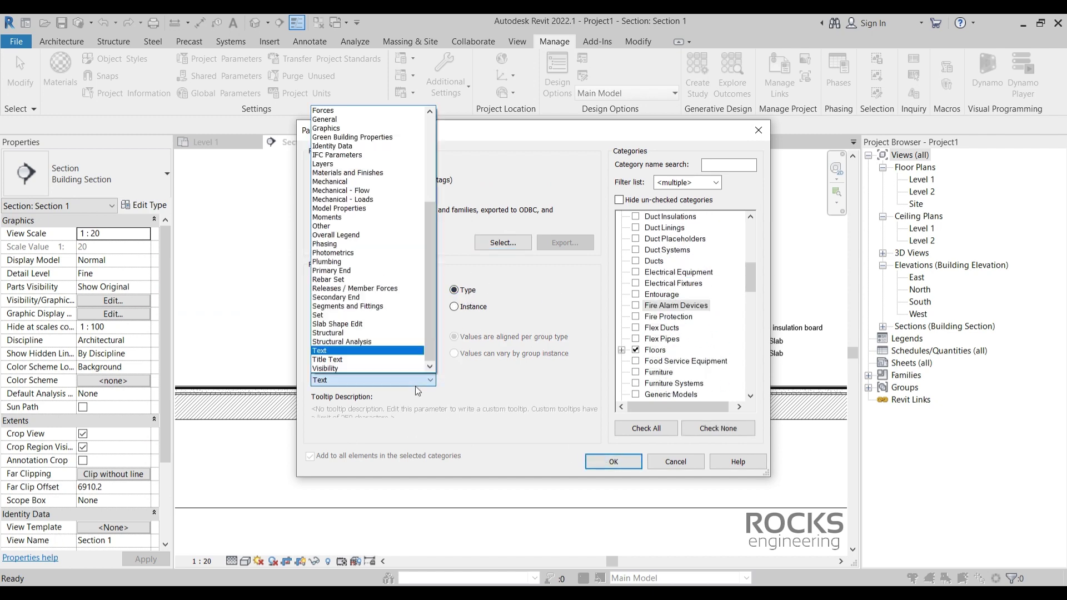
{"action": "scroll", "coordinate": [373, 311], "scroll_direction": "up", "scroll_amount": 6}
{"action": "left_click", "coordinate": [346, 146]}
{"action": "left_click", "coordinate": [625, 463]}
{"action": "left_click", "coordinate": [468, 421]}
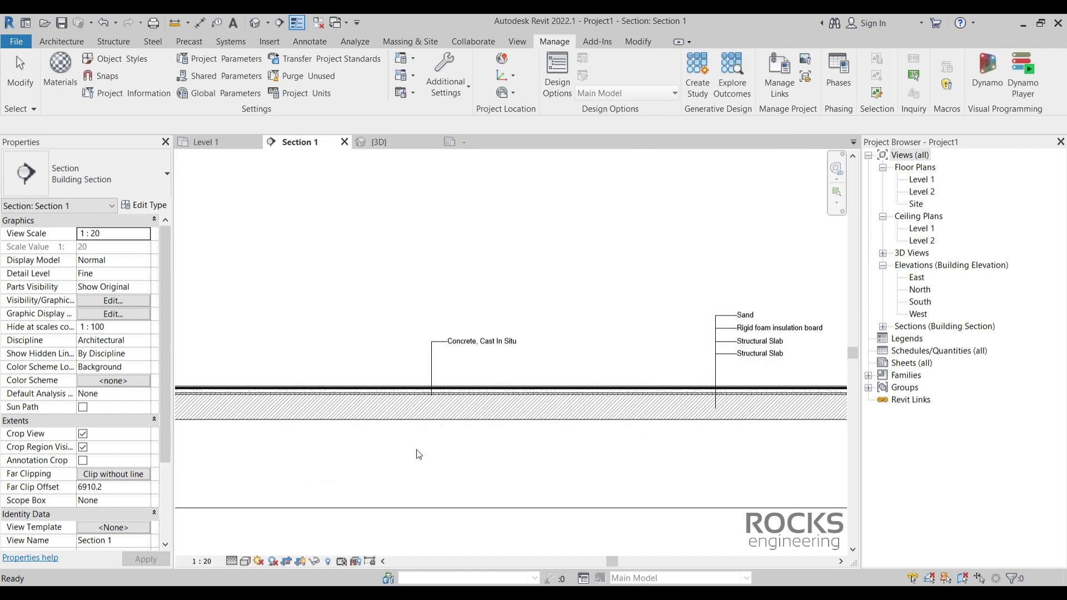
Step: In the floor type's FLOOR LAYERS text, prefix the first line, 10mm Ceramic Tiles, with a dash
{"action": "left_click", "coordinate": [470, 414]}
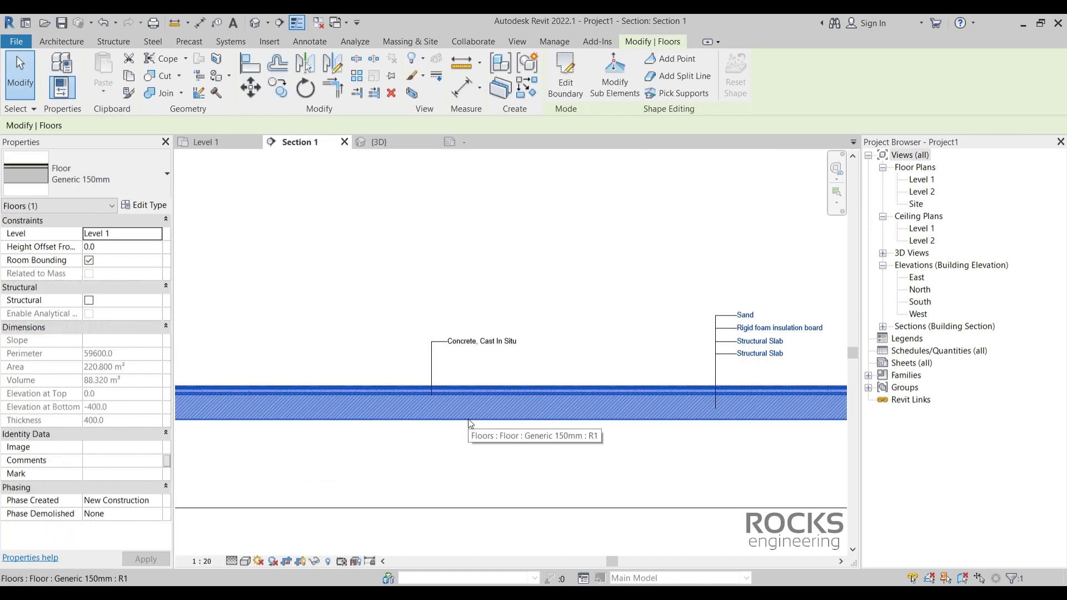
{"action": "left_click", "coordinate": [146, 206]}
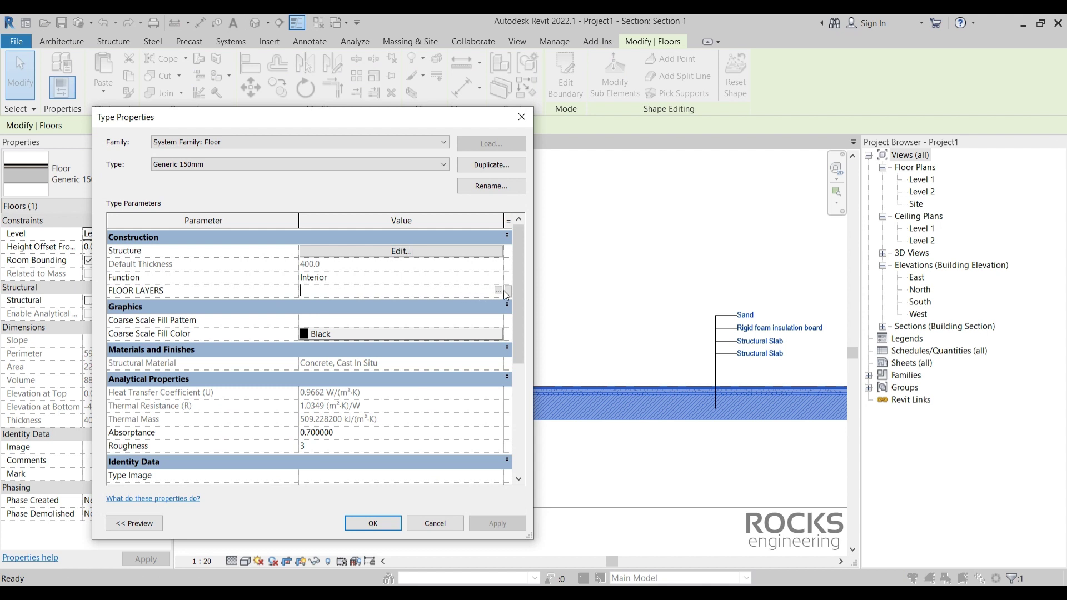
{"action": "left_click", "coordinate": [499, 290]}
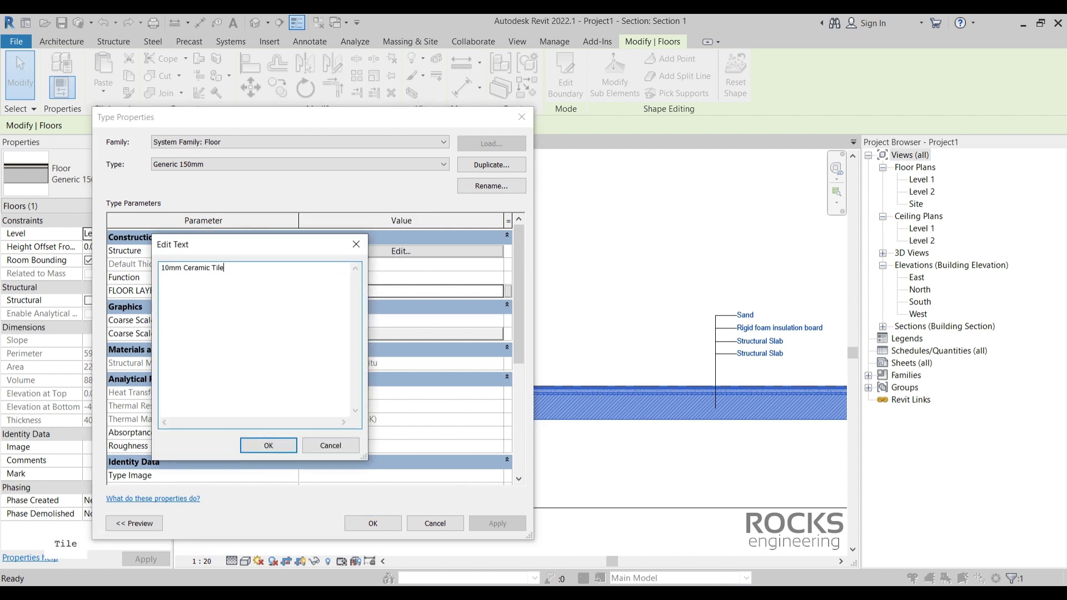
{"action": "key", "text": "Home"}
{"action": "type", "text": "-"}
{"action": "key", "text": "End"}
Step: Add dashed lines for 20mm Mortar, 50mm Sand, 20mm Insulation and 150mm Structural Slab, then apply
{"action": "key", "text": "Return"}
{"action": "type", "text": "- 20mm Mort"}
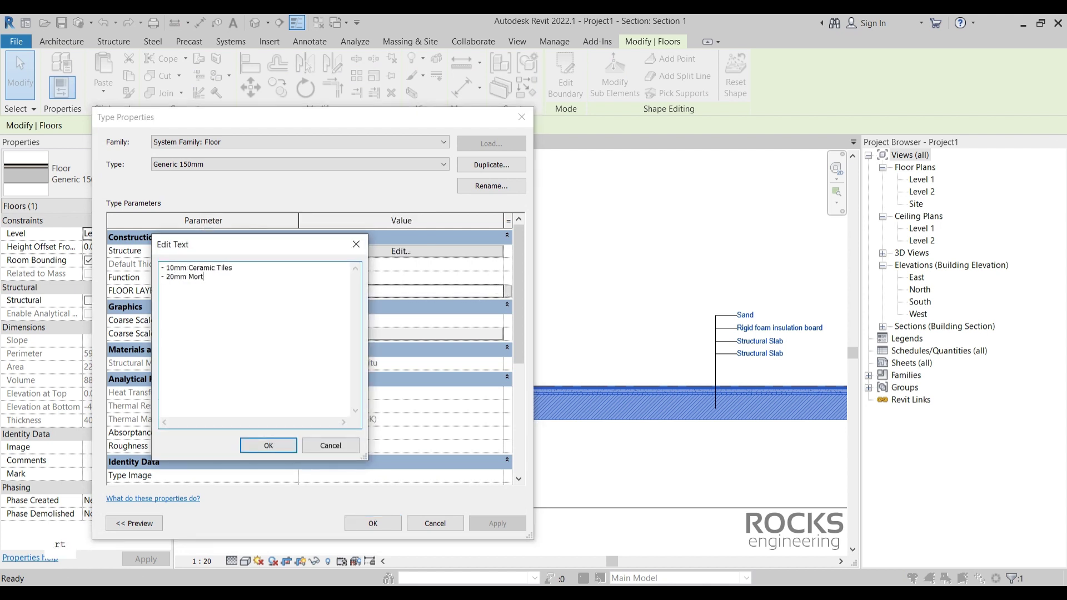
{"action": "type", "text": "ar"}
{"action": "key", "text": "Return"}
{"action": "type", "text": "- 50mm Sand"}
{"action": "key", "text": "Return"}
{"action": "type", "text": "- 20mm Insulation"}
{"action": "key", "text": "Return"}
{"action": "type", "text": "- 150mm Structural Slab"}
{"action": "left_click", "coordinate": [269, 445]}
{"action": "left_click", "coordinate": [373, 523]}
Step: Open the floor layer tag family and edit its Structural Material label
{"action": "left_click", "coordinate": [444, 334]}
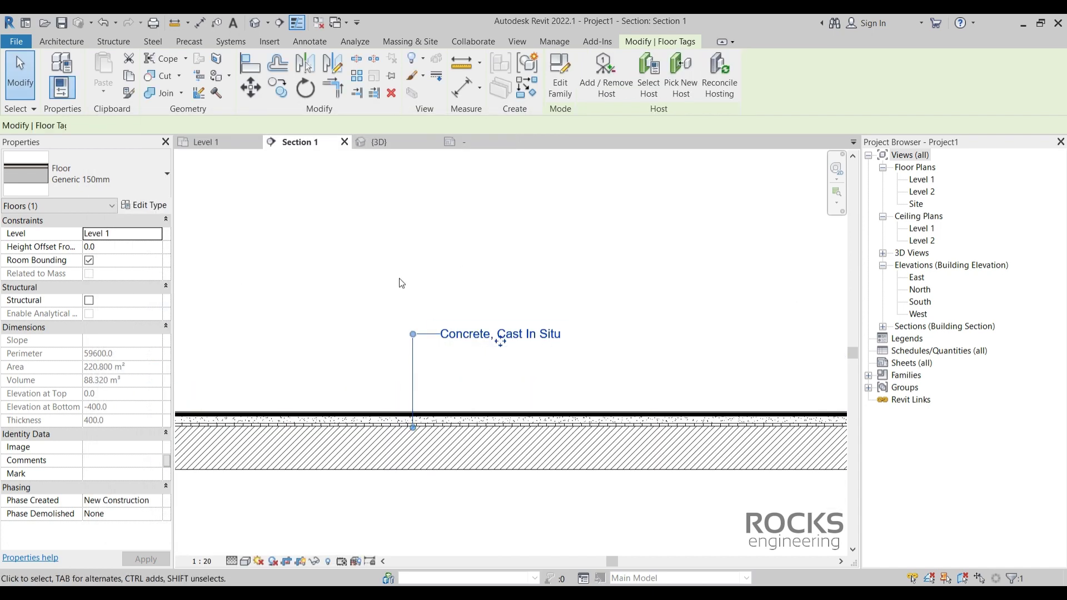
{"action": "left_click", "coordinate": [559, 75]}
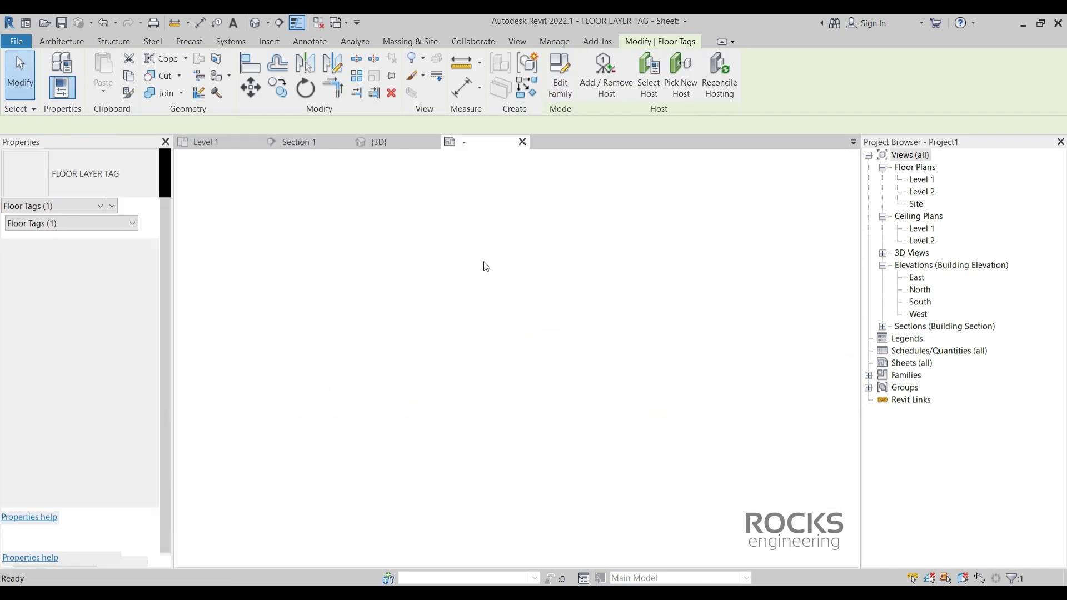
{"action": "left_click", "coordinate": [474, 363]}
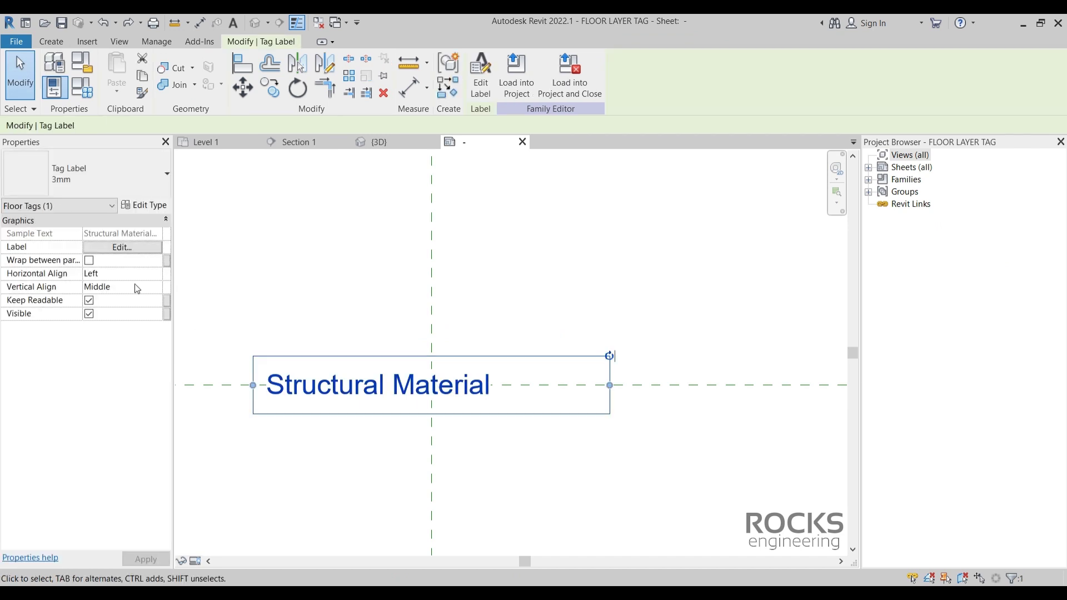
{"action": "left_click", "coordinate": [123, 247]}
{"action": "scroll", "coordinate": [312, 312], "scroll_direction": "down", "scroll_amount": 7}
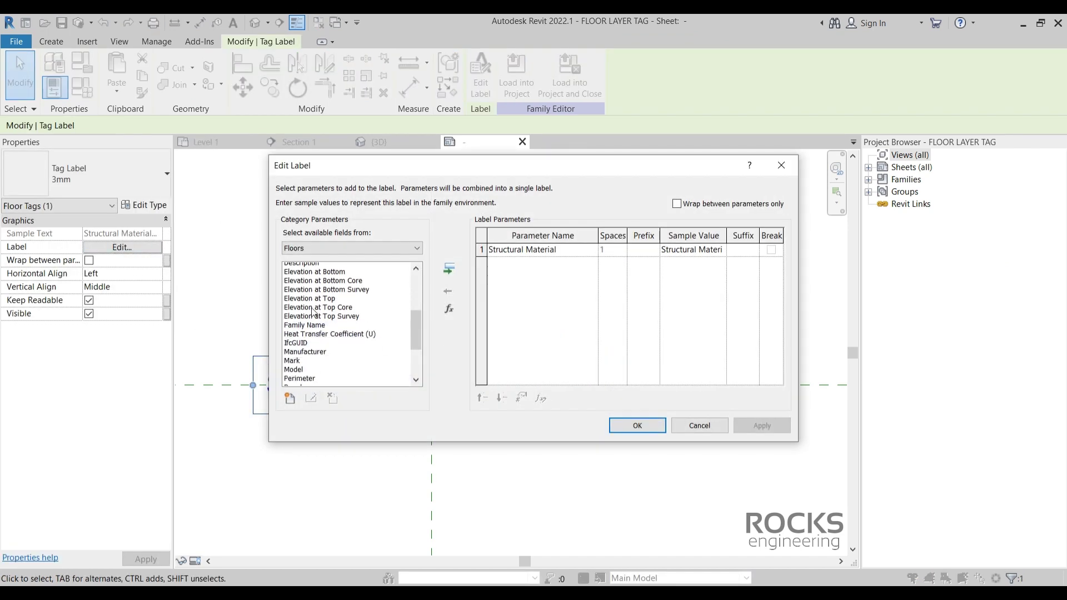
{"action": "scroll", "coordinate": [299, 361], "scroll_direction": "up", "scroll_amount": 7}
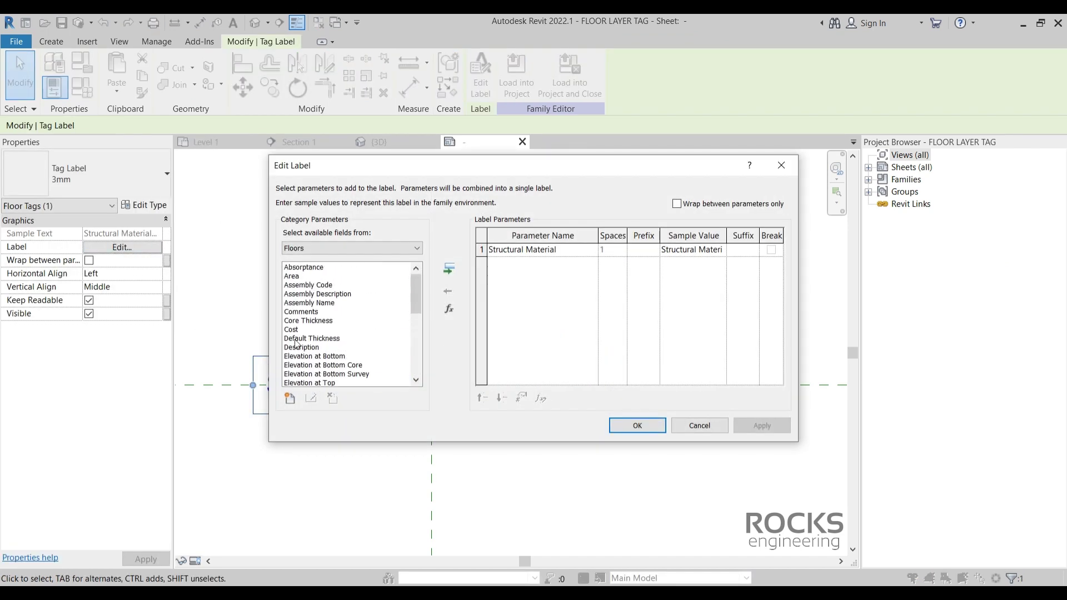
{"action": "scroll", "coordinate": [301, 328], "scroll_direction": "down", "scroll_amount": 8}
{"action": "scroll", "coordinate": [305, 333], "scroll_direction": "up", "scroll_amount": 8}
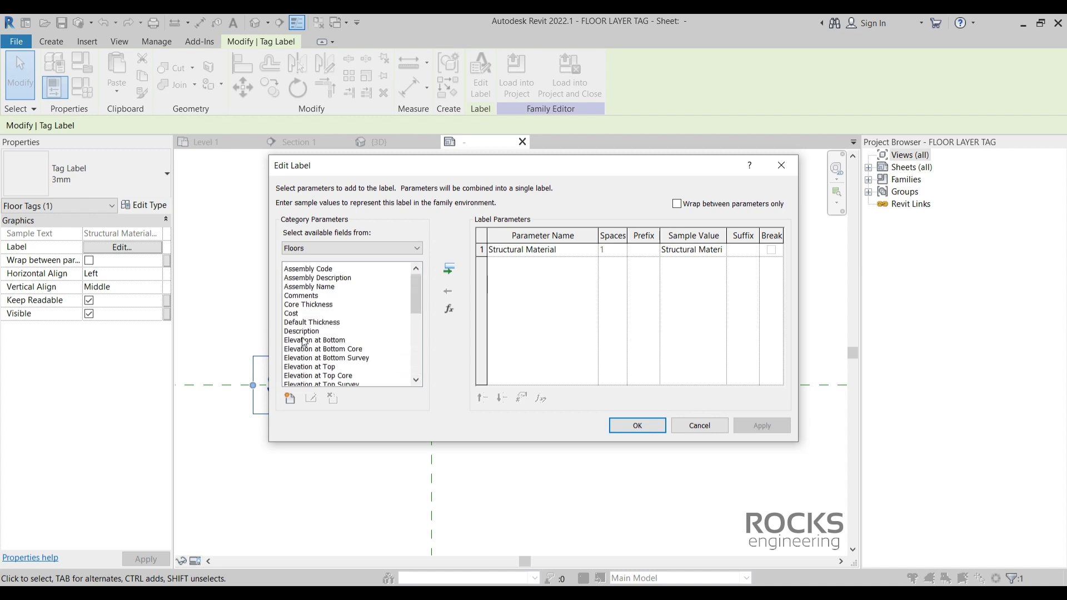
Step: Add the shared parameter FLOOR LAYERS to the label and remove Structural Material
{"action": "left_click", "coordinate": [289, 399]}
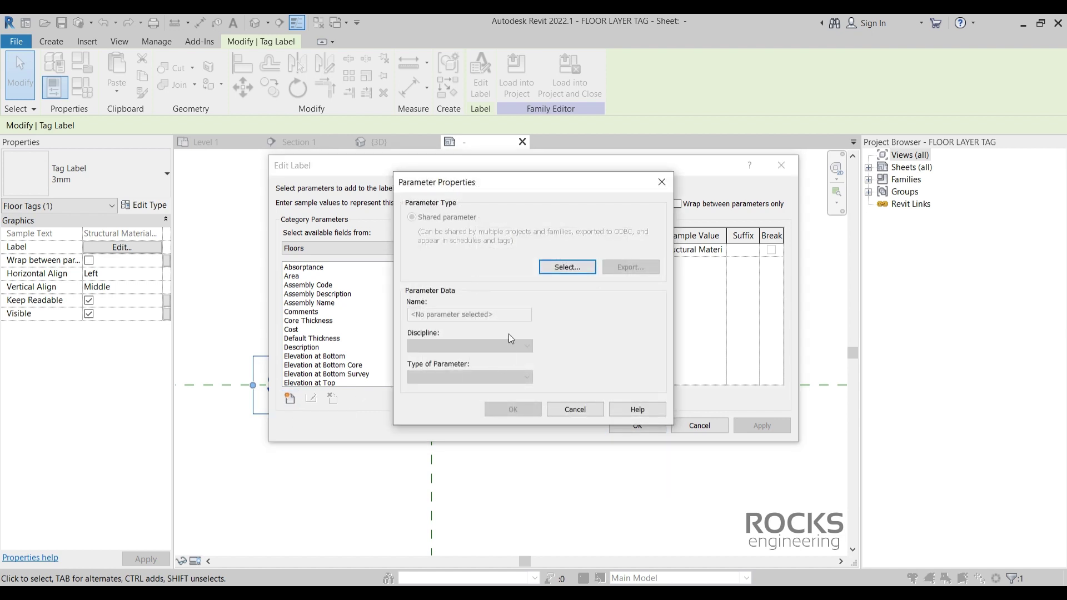
{"action": "left_click_drag", "start_coordinate": [469, 185], "coordinate": [444, 279]}
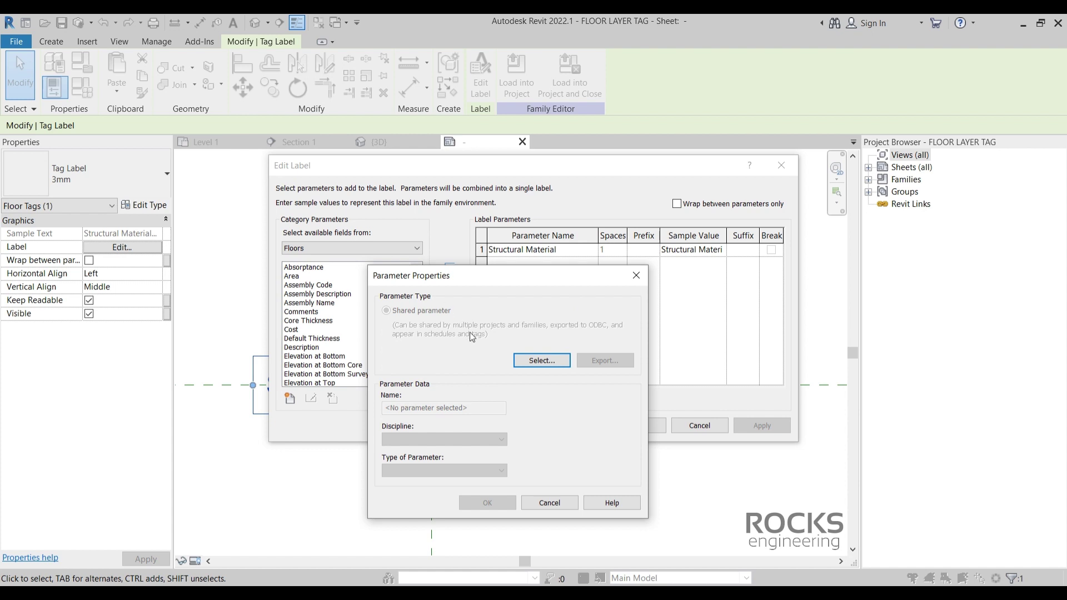
{"action": "left_click", "coordinate": [542, 360]}
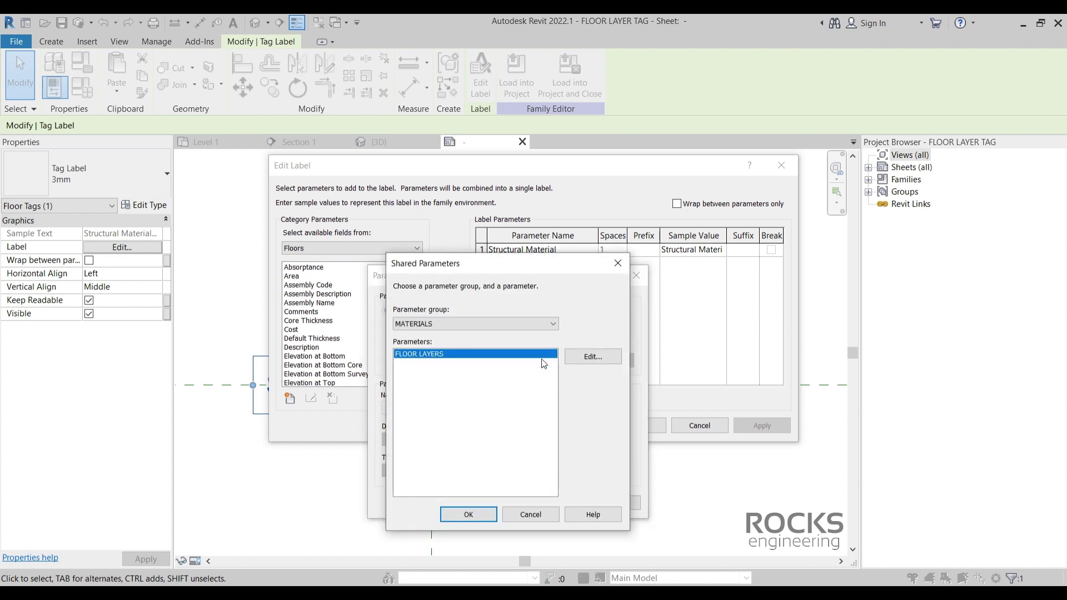
{"action": "left_click", "coordinate": [468, 514]}
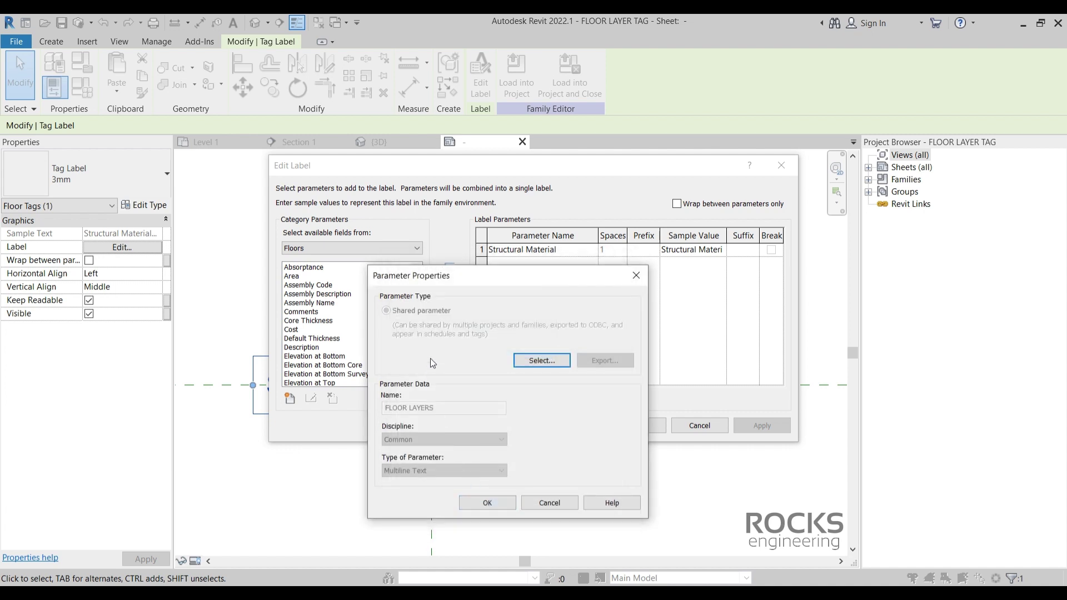
{"action": "left_click", "coordinate": [504, 505]}
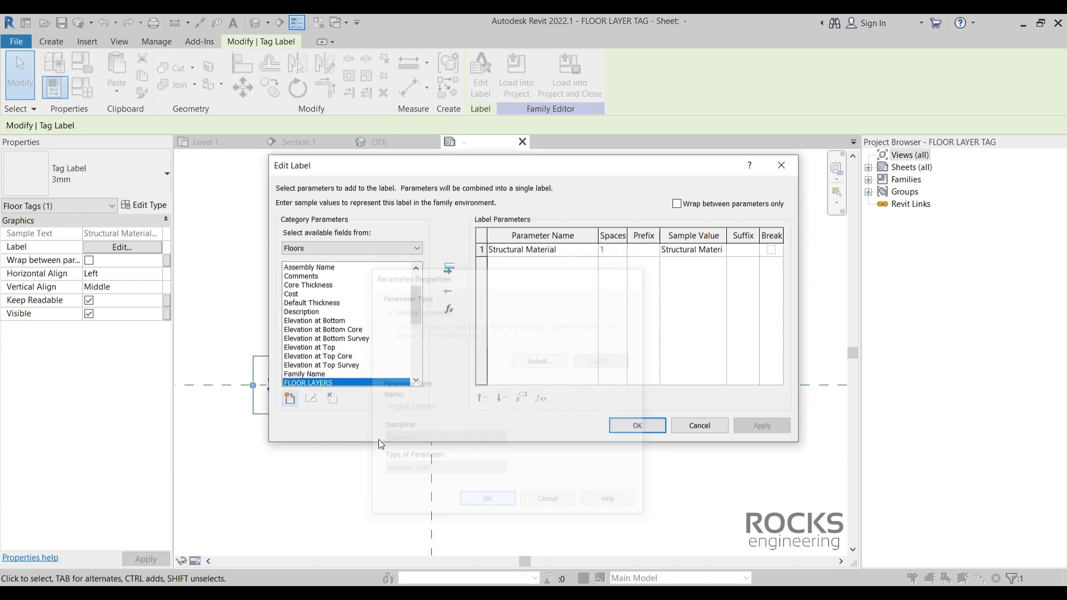
{"action": "left_click", "coordinate": [449, 269]}
{"action": "left_click", "coordinate": [489, 249]}
{"action": "left_click", "coordinate": [449, 288]}
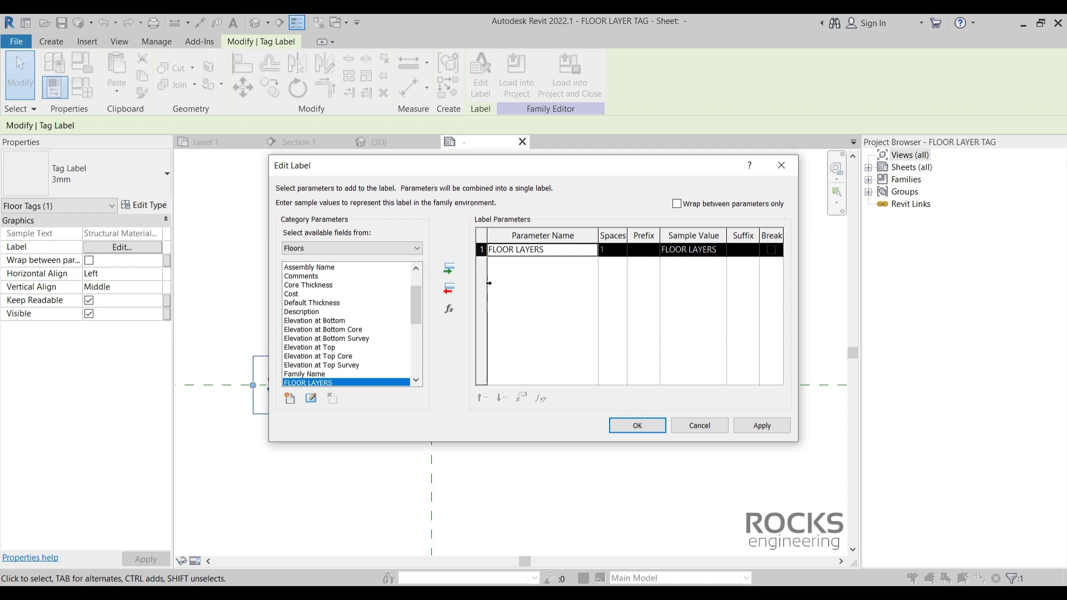
{"action": "left_click", "coordinate": [634, 425]}
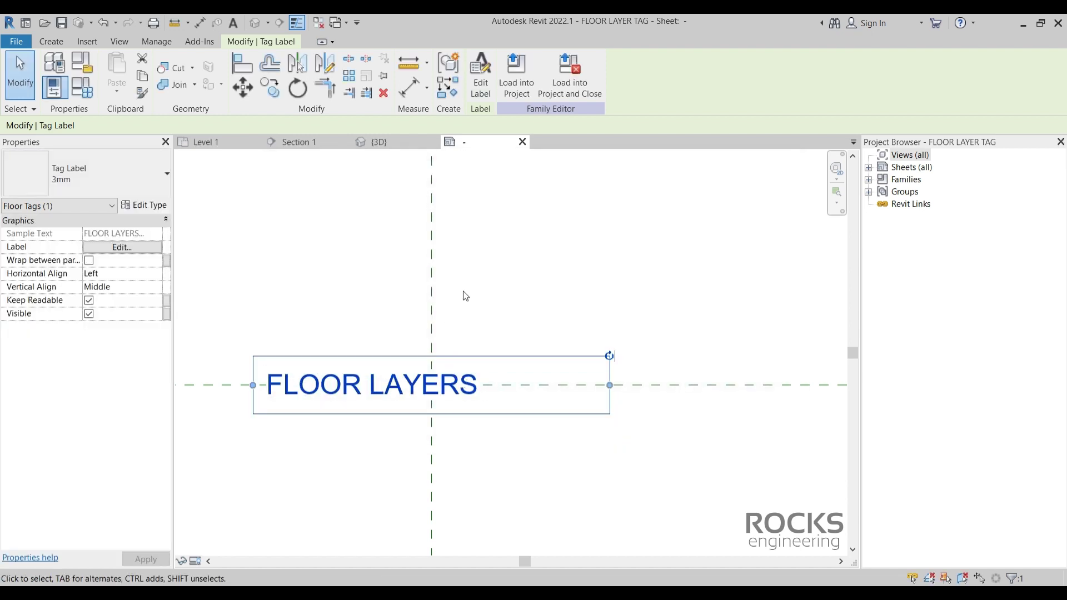
Step: Load the edited tag family into the project, overwriting the existing version
{"action": "left_click", "coordinate": [516, 75]}
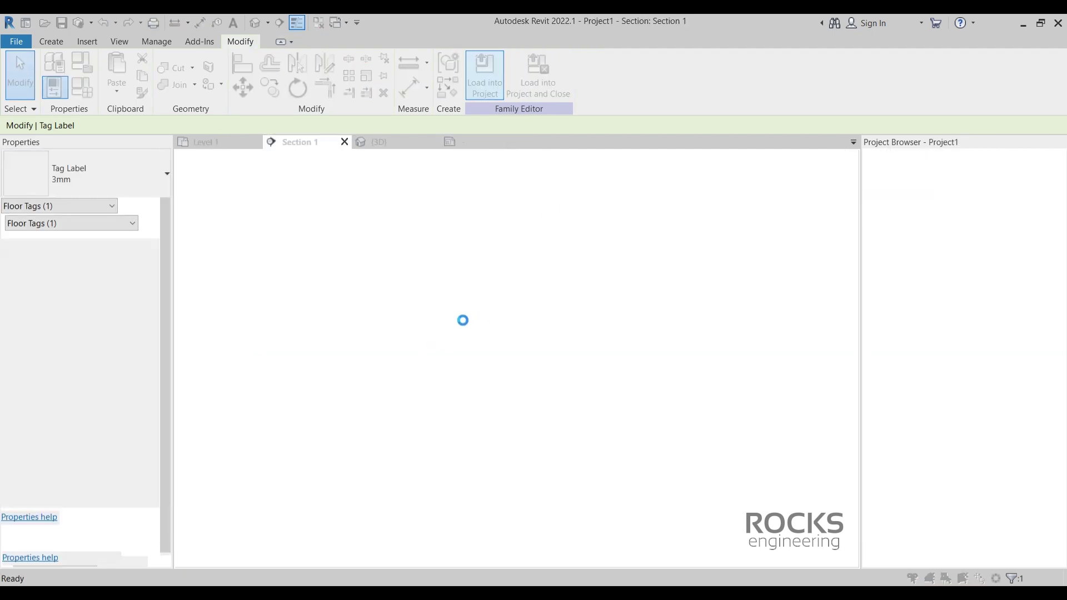
{"action": "left_click", "coordinate": [463, 276]}
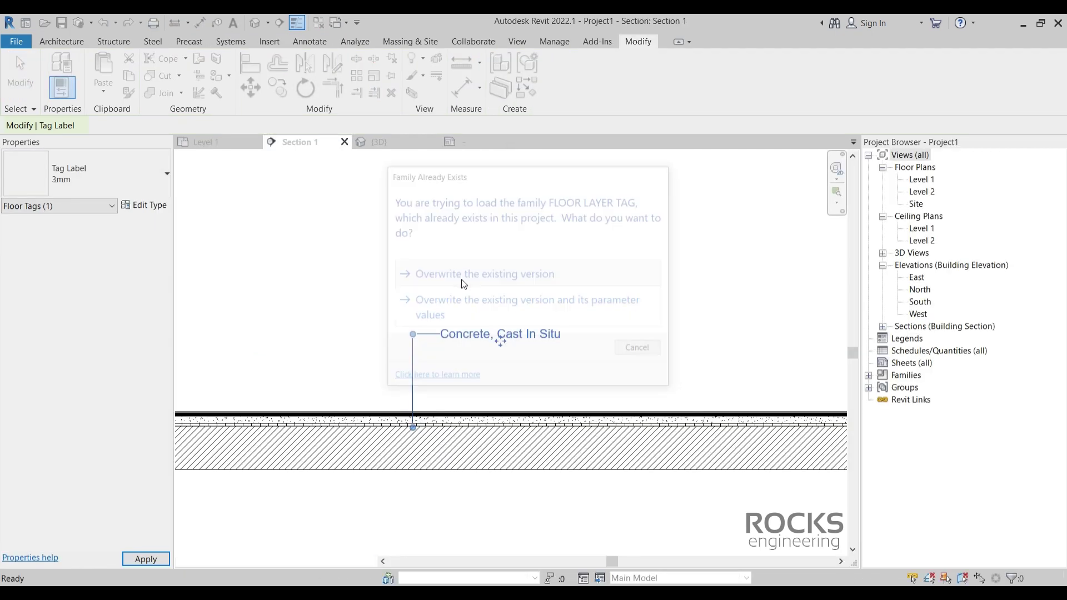
{"action": "key", "text": "Escape"}
{"action": "scroll", "coordinate": [542, 280], "scroll_direction": "up", "scroll_amount": 3}
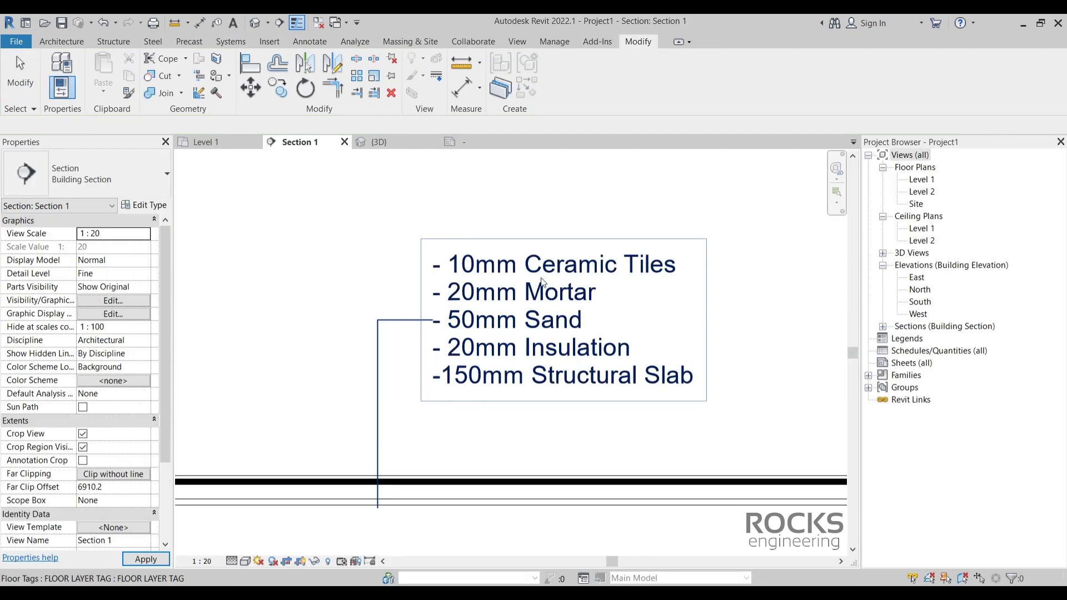
Step: Remove the leading dashes from the floor tag's FLOOR LAYERS text
{"action": "left_click", "coordinate": [485, 324]}
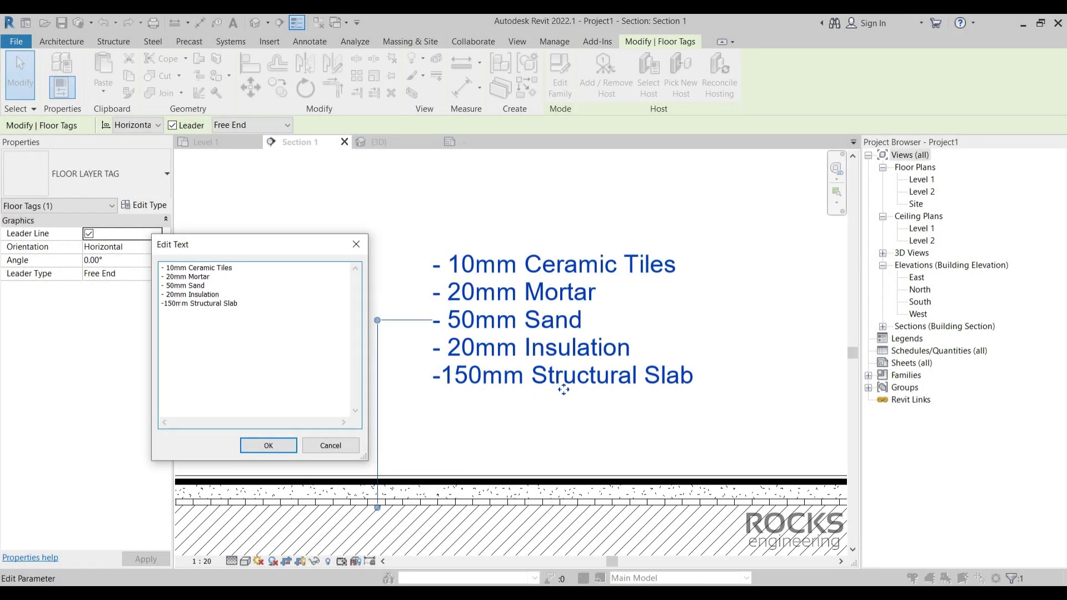
{"action": "key", "text": "BackSpace"}
{"action": "key", "text": "BackSpace"}
{"action": "key", "text": "BackSpace"}
{"action": "mouse_move", "coordinate": [167, 277]}
{"action": "left_mouse_down"}
{"action": "mouse_move", "coordinate": [145, 284]}
{"action": "mouse_move", "coordinate": [158, 286]}
{"action": "left_mouse_up"}
{"action": "key", "text": "BackSpace"}
{"action": "key", "text": "BackSpace"}
{"action": "key", "text": "BackSpace"}
{"action": "left_click", "coordinate": [266, 443]}
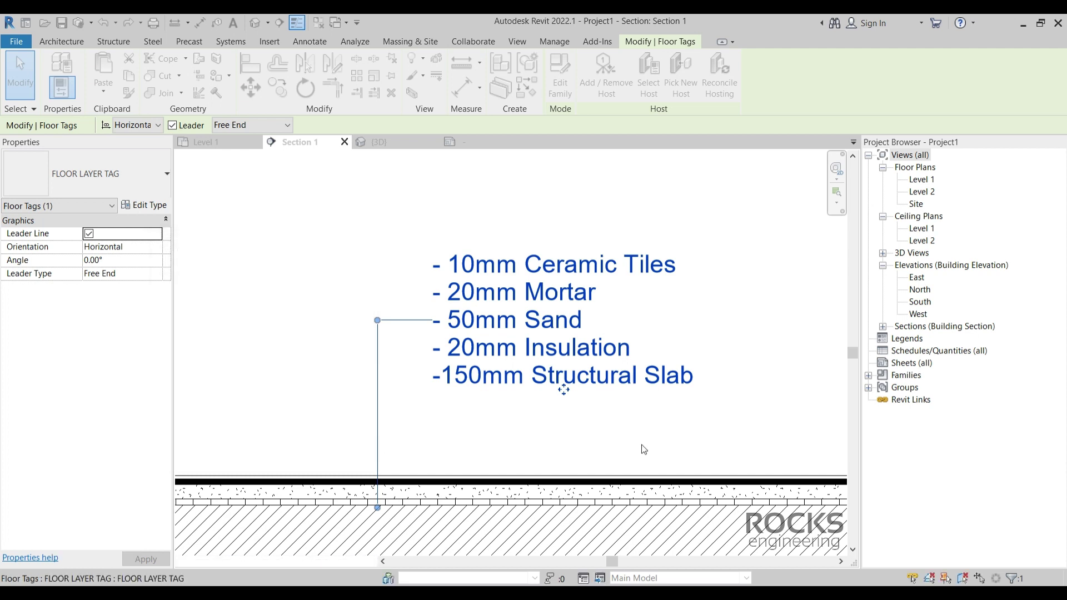
{"action": "scroll", "coordinate": [478, 422], "scroll_direction": "down", "scroll_amount": 4}
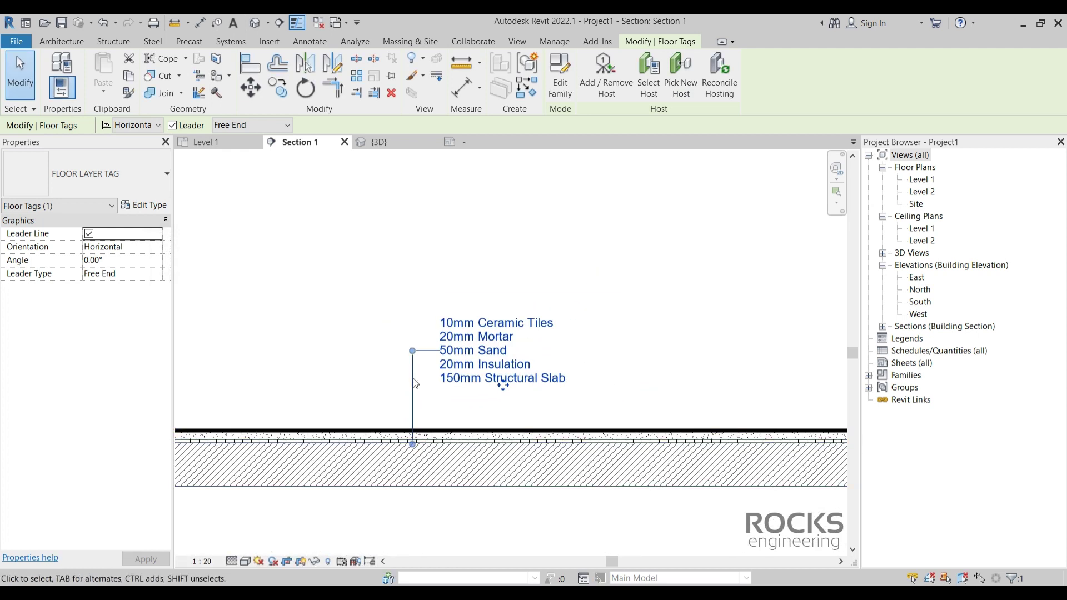
{"action": "scroll", "coordinate": [425, 334], "scroll_direction": "up", "scroll_amount": 3}
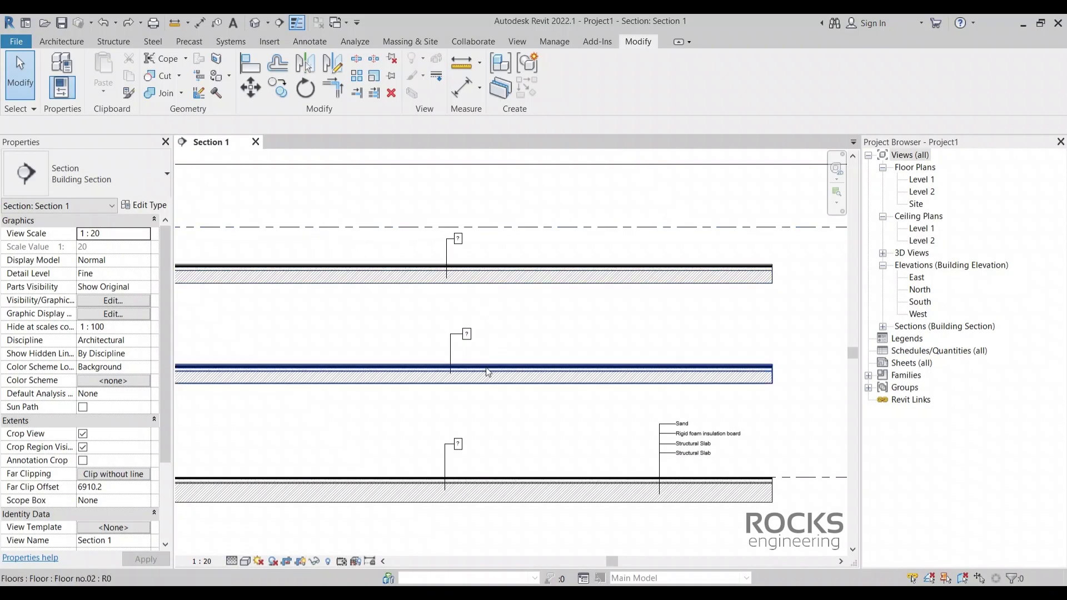
Step: Copy the Marble material's description from the top floor's layer structure
{"action": "left_click", "coordinate": [478, 488]}
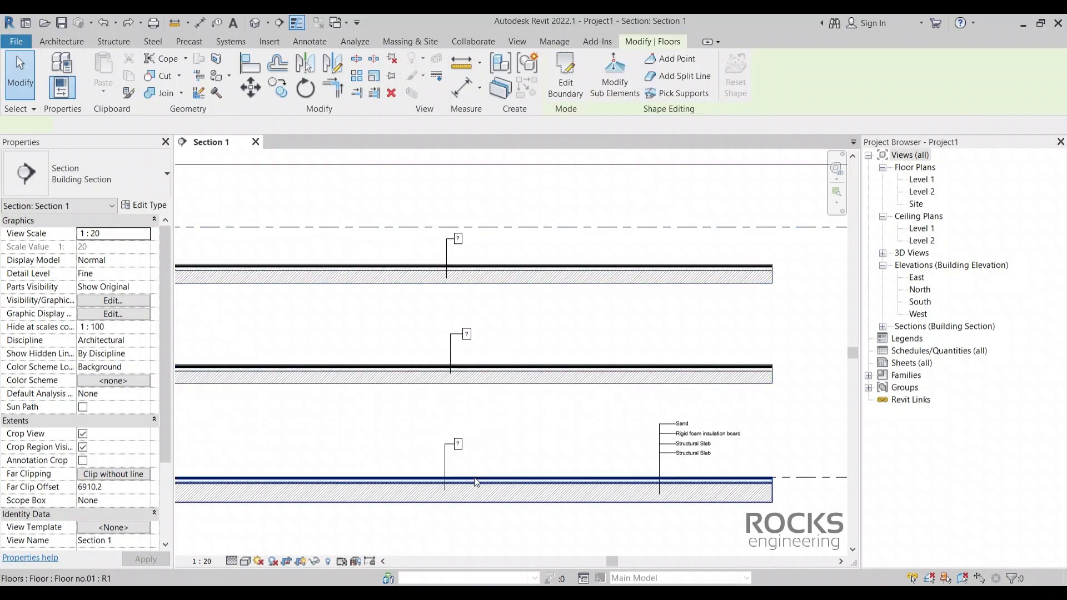
{"action": "left_click", "coordinate": [384, 378]}
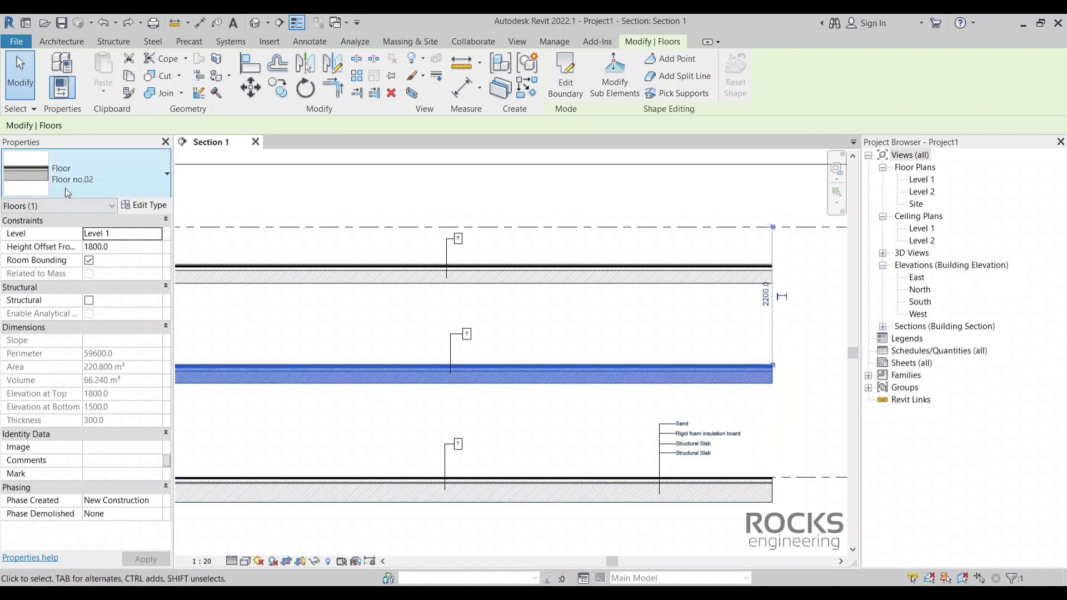
{"action": "left_click", "coordinate": [389, 275]}
{"action": "left_click", "coordinate": [143, 205]}
{"action": "left_click", "coordinate": [453, 349]}
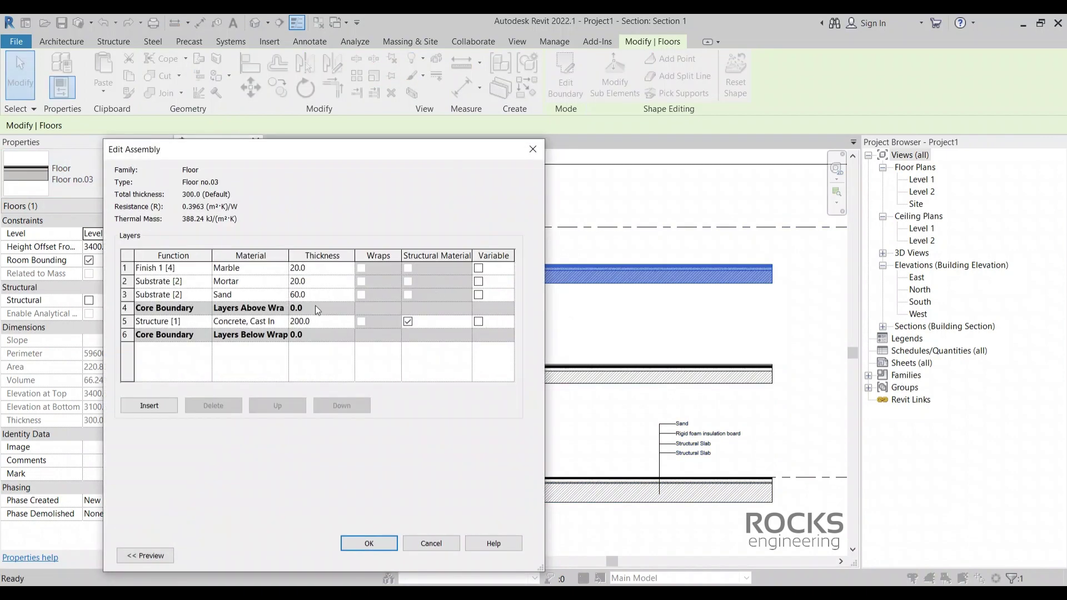
{"action": "left_click", "coordinate": [277, 269]}
{"action": "left_click", "coordinate": [283, 268]}
{"action": "left_click_drag", "start_coordinate": [593, 266], "coordinate": [445, 270]}
{"action": "key", "text": "ctrl+c"}
{"action": "right_click", "coordinate": [490, 262]}
{"action": "left_click", "coordinate": [517, 319]}
Step: Paste 'Marble, polished veined, stacked' into the floor type's FLOOR LAYERS and apply
{"action": "left_click", "coordinate": [673, 566]}
{"action": "left_click", "coordinate": [427, 543]}
{"action": "left_click", "coordinate": [509, 323]}
{"action": "right_click", "coordinate": [193, 280]}
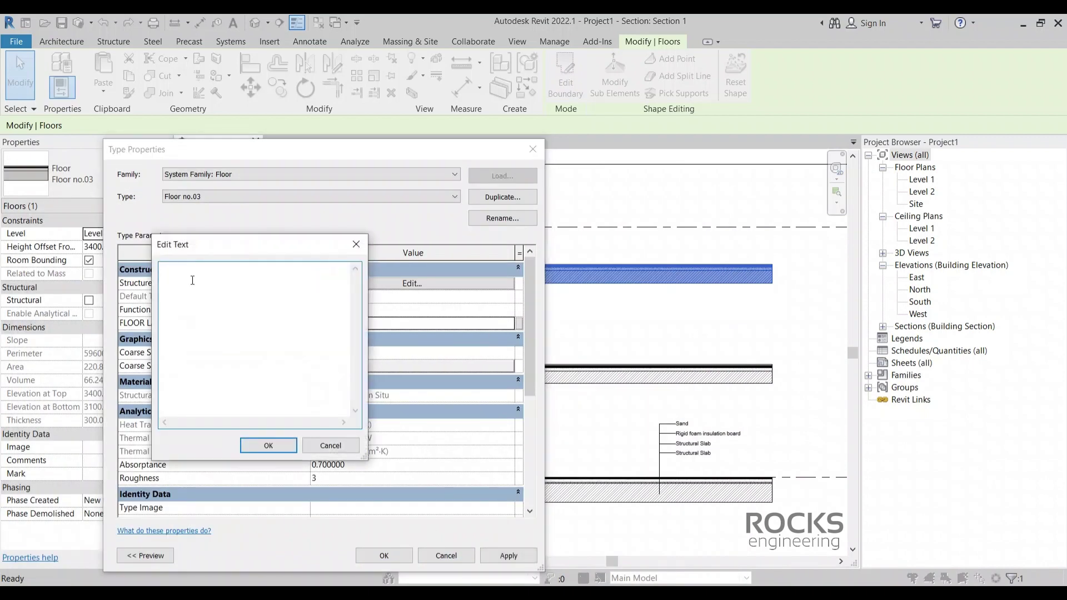
{"action": "left_click", "coordinate": [227, 342]}
{"action": "left_click", "coordinate": [268, 445]}
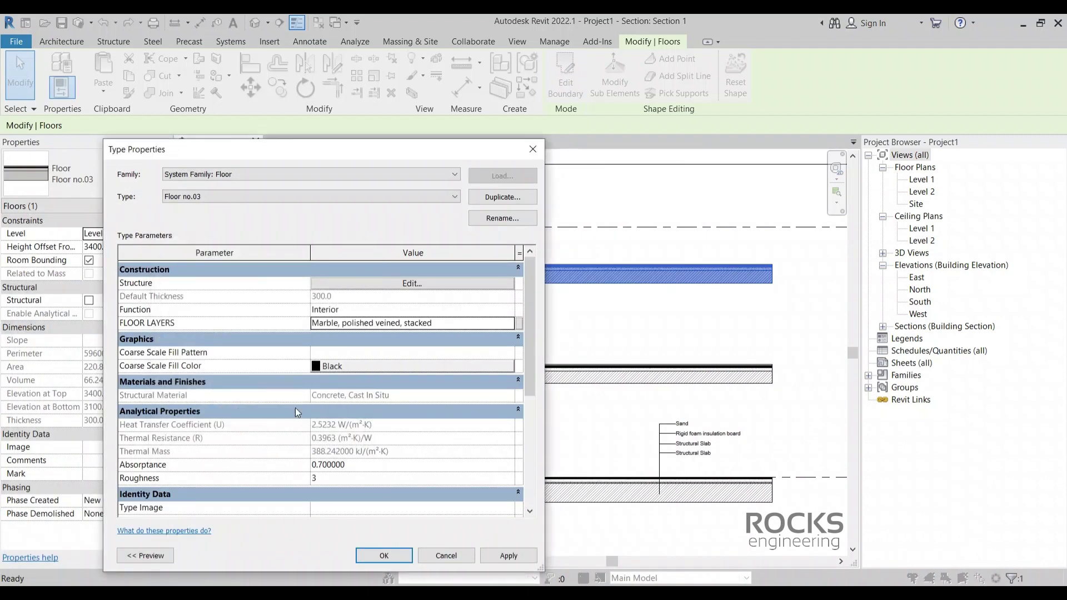
{"action": "left_click", "coordinate": [398, 555]}
{"action": "scroll", "coordinate": [471, 291], "scroll_direction": "up", "scroll_amount": 5}
{"action": "key", "text": "Escape"}
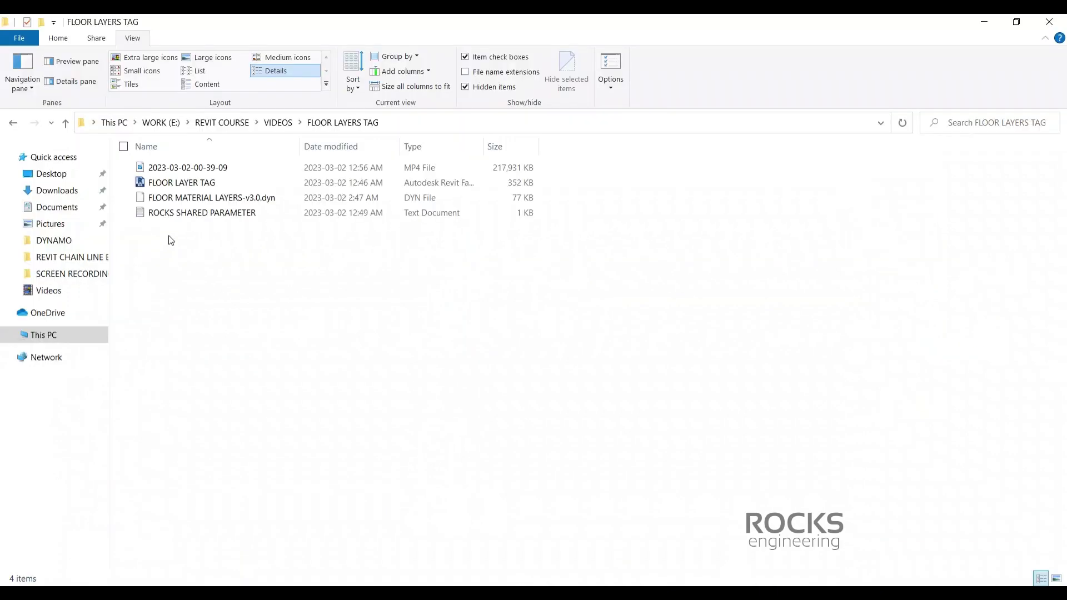
Step: Select FLOOR MATERIAL LAYERS-v3.0.dyn in the FLOOR LAYERS TAG folder
{"action": "left_click", "coordinate": [211, 200]}
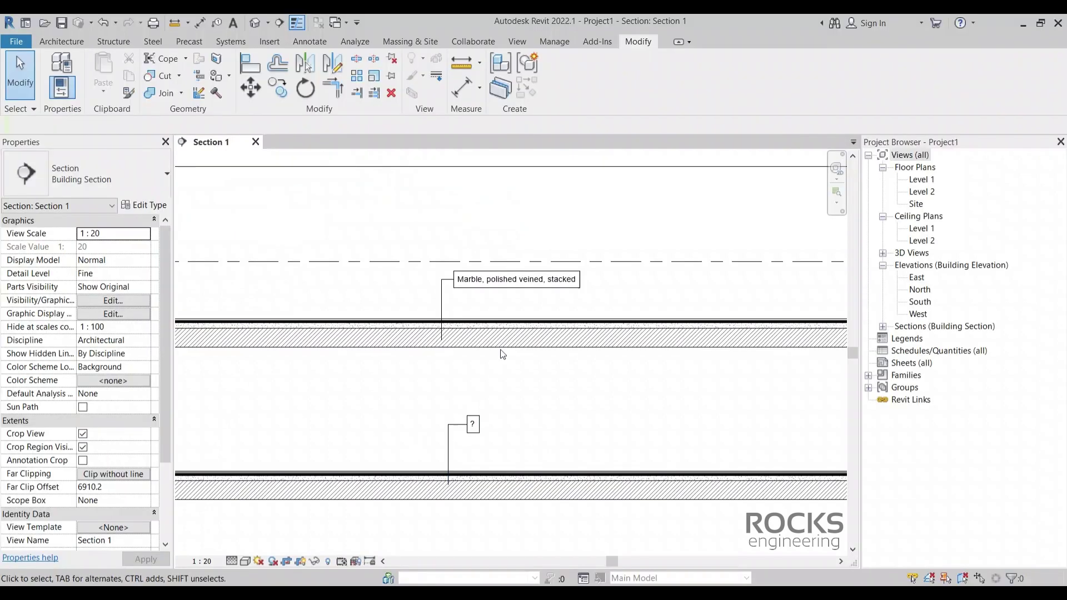
{"action": "scroll", "coordinate": [502, 354], "scroll_direction": "down", "scroll_amount": 5}
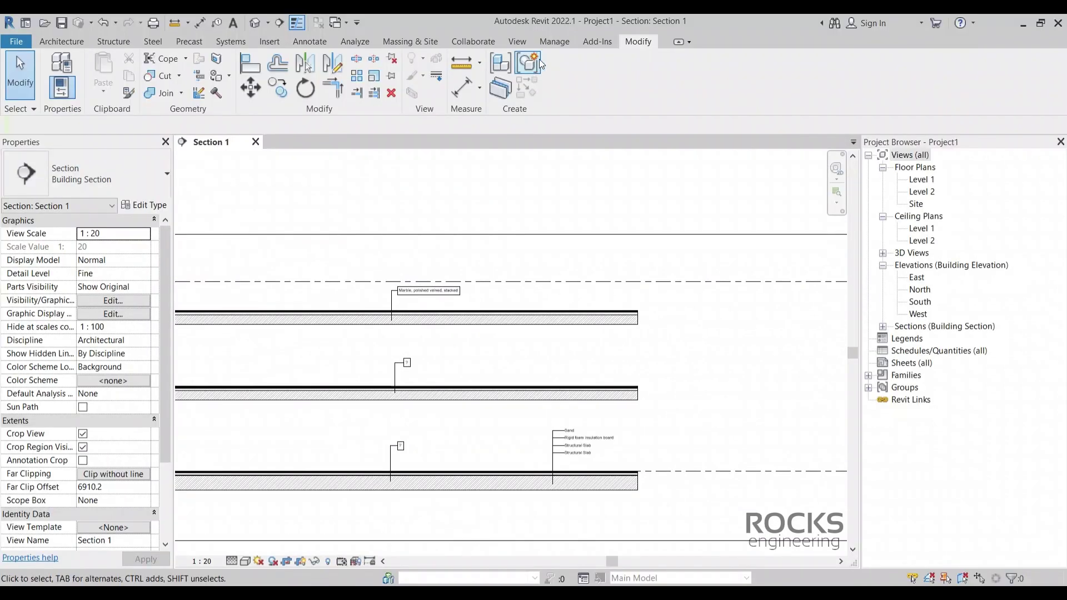
Step: Open Dynamo Player, cancel the folder chooser, and run FLOOR MATERIAL LAYERS-v3.0
{"action": "left_click", "coordinate": [555, 44]}
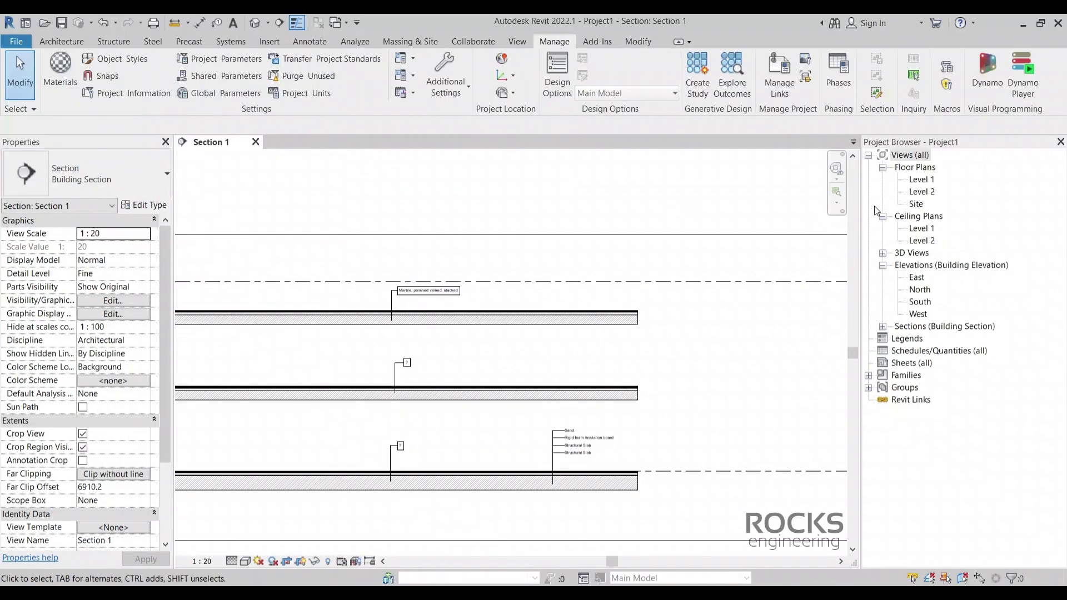
{"action": "left_click", "coordinate": [1021, 89]}
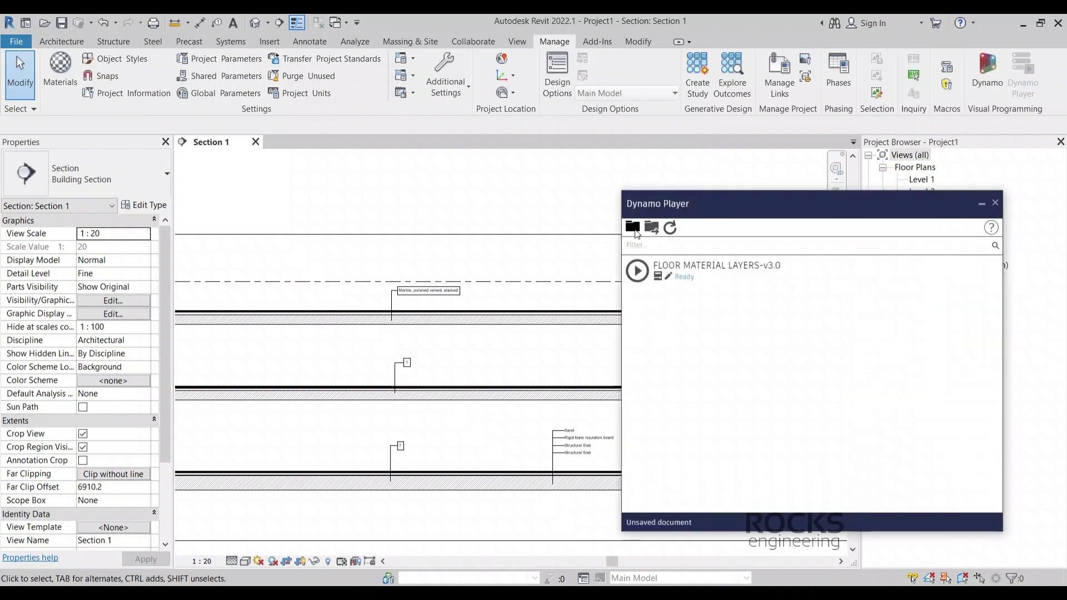
{"action": "left_click", "coordinate": [633, 227]}
{"action": "scroll", "coordinate": [502, 281], "scroll_direction": "down", "scroll_amount": 8}
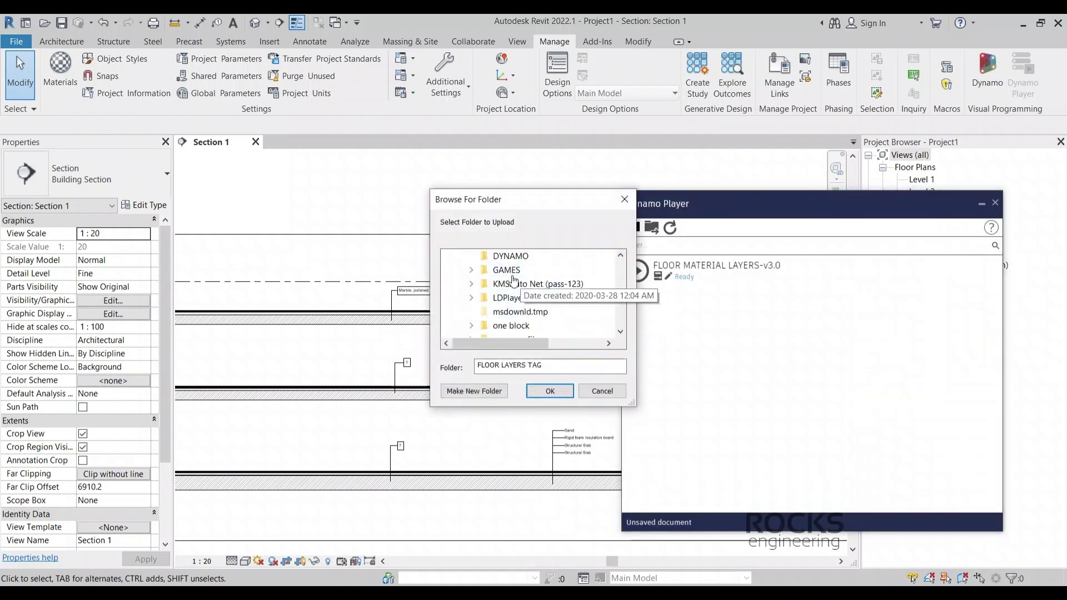
{"action": "scroll", "coordinate": [502, 281], "scroll_direction": "down", "scroll_amount": 3}
{"action": "left_click", "coordinate": [593, 393]}
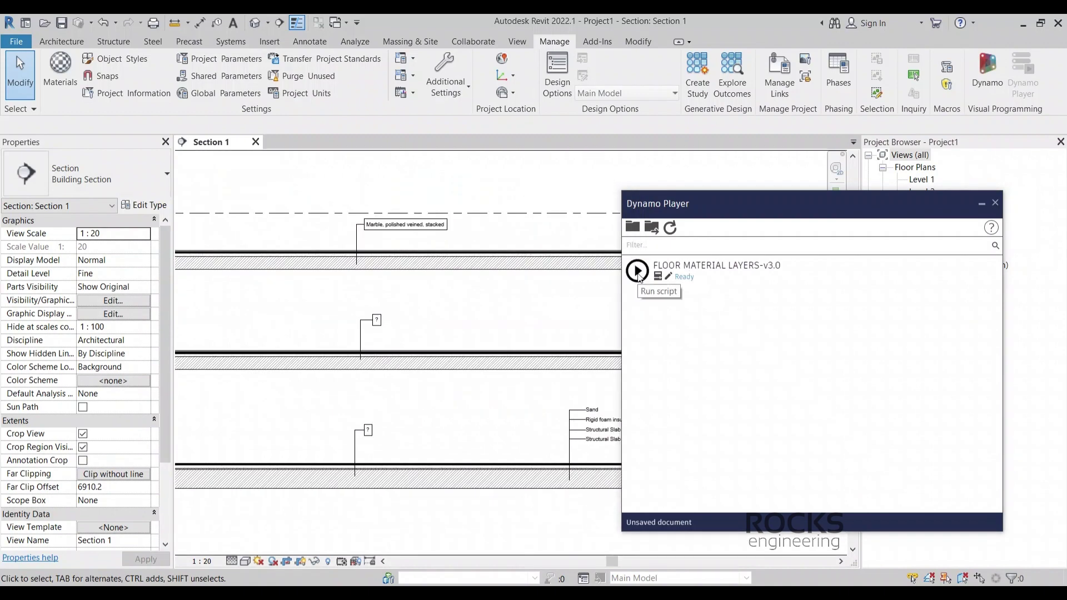
{"action": "left_click", "coordinate": [638, 272]}
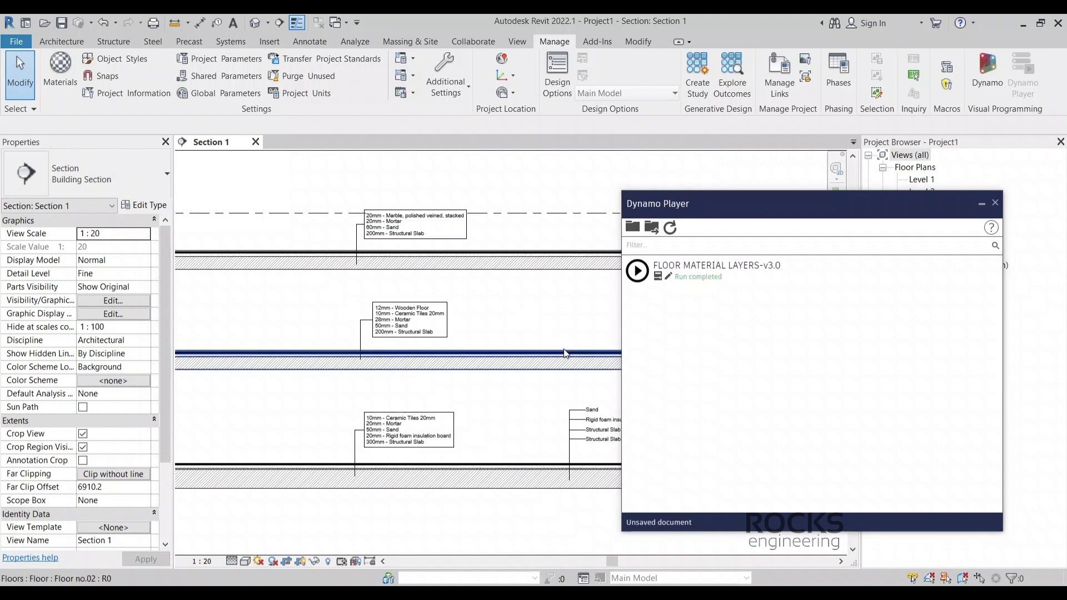
{"action": "scroll", "coordinate": [358, 345], "scroll_direction": "up", "scroll_amount": 3}
Step: Set Floor no.03's Marble, Mortar and slab layer thicknesses to 50, 50 and 250 mm
{"action": "left_click", "coordinate": [357, 344]}
{"action": "left_click", "coordinate": [144, 205]}
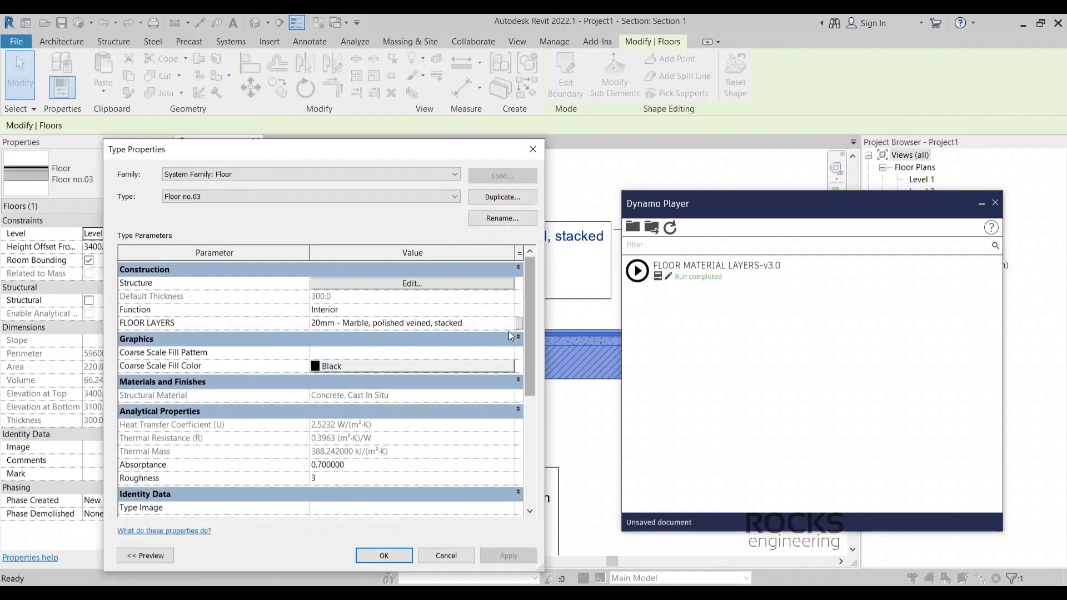
{"action": "left_click", "coordinate": [416, 283]}
{"action": "left_click_drag", "start_coordinate": [399, 150], "coordinate": [190, 154]}
{"action": "left_click_drag", "start_coordinate": [971, 208], "coordinate": [1019, 360]}
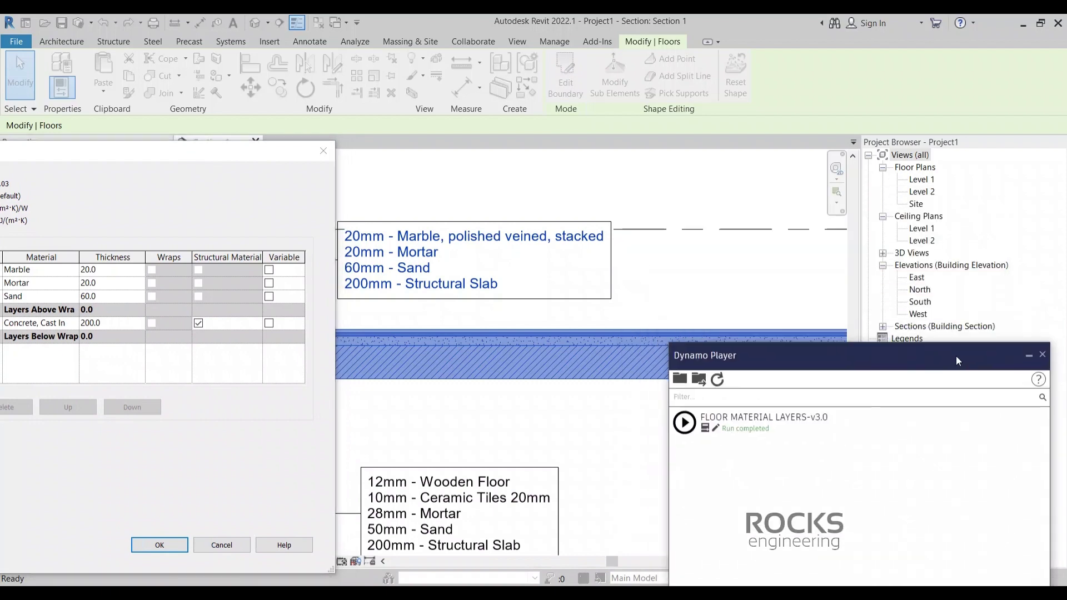
{"action": "left_click_drag", "start_coordinate": [266, 156], "coordinate": [483, 165]}
{"action": "left_click", "coordinate": [337, 278]}
{"action": "type", "text": "50"}
{"action": "left_click", "coordinate": [337, 292]}
{"action": "type", "text": "50"}
{"action": "left_click", "coordinate": [338, 334]}
{"action": "type", "text": "250"}
Step: Trim the Marble material's description to just 'Marble', apply, and check FLOOR LAYERS
{"action": "left_click", "coordinate": [292, 278]}
{"action": "left_click", "coordinate": [619, 265]}
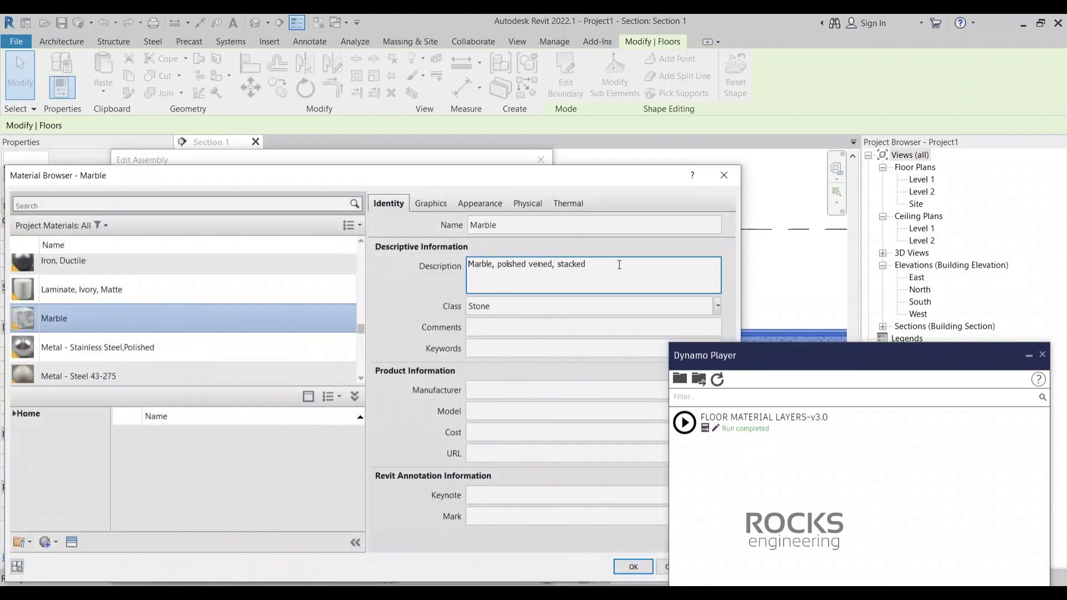
{"action": "left_click_drag", "start_coordinate": [619, 264], "coordinate": [494, 264]}
{"action": "key", "text": "BackSpace"}
{"action": "key", "text": "Return"}
{"action": "left_click", "coordinate": [633, 566]}
{"action": "left_click", "coordinate": [373, 552]}
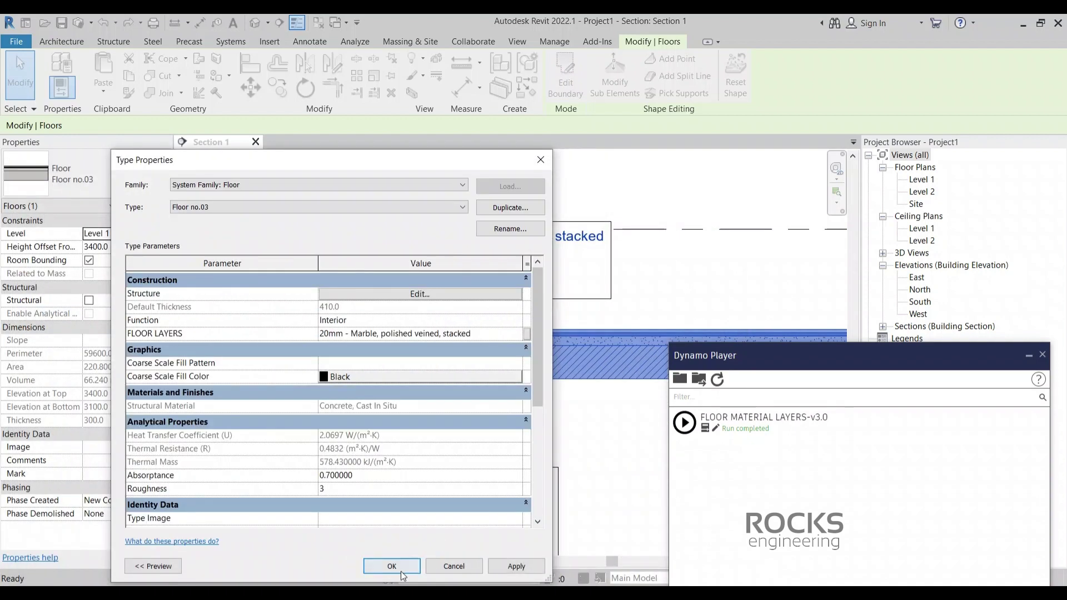
{"action": "left_click", "coordinate": [390, 565]}
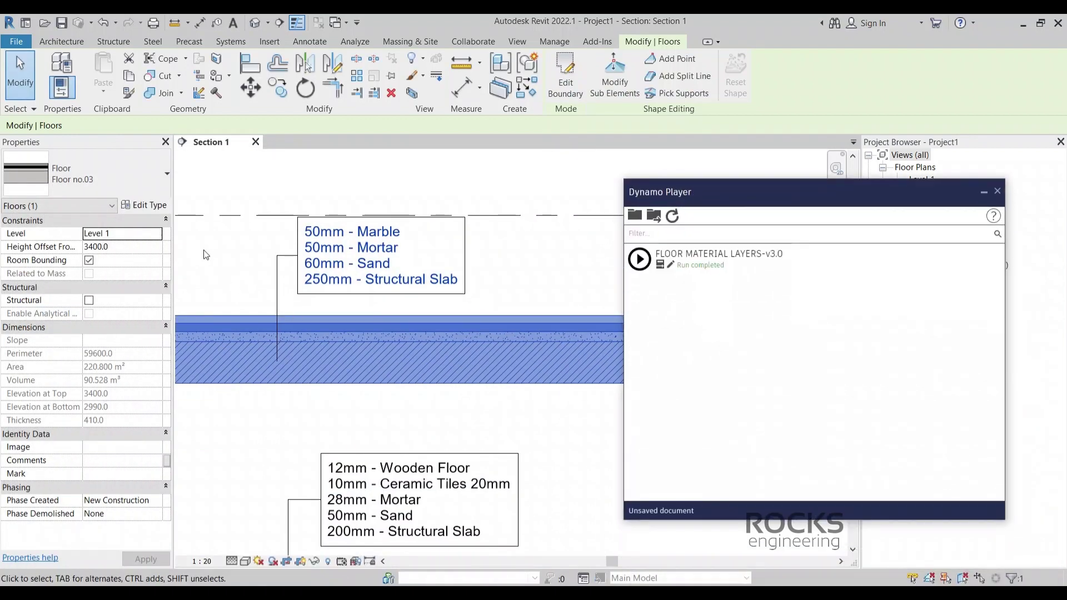
{"action": "left_click", "coordinate": [143, 205]}
{"action": "left_click", "coordinate": [517, 333]}
Step: Review the FLOOR LAYERS text of Floor no.03 and Floor no.02
{"action": "left_click", "coordinate": [269, 445]}
{"action": "left_click", "coordinate": [454, 565]}
{"action": "scroll", "coordinate": [389, 223], "scroll_direction": "down", "scroll_amount": 3}
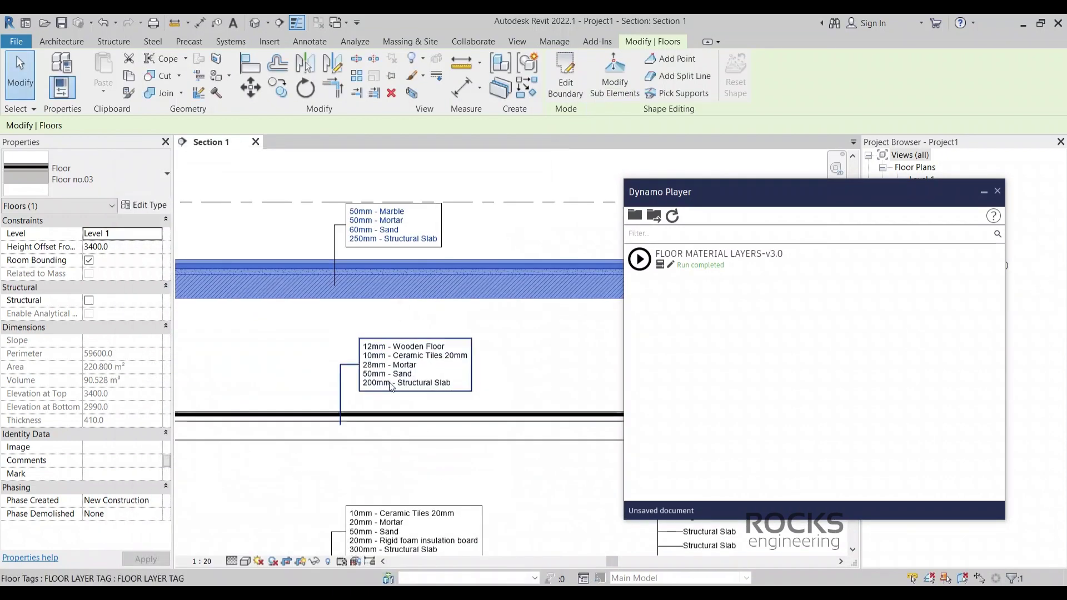
{"action": "scroll", "coordinate": [386, 403], "scroll_direction": "up", "scroll_amount": 1}
{"action": "left_click", "coordinate": [378, 415]}
{"action": "left_click", "coordinate": [143, 205]}
{"action": "left_click", "coordinate": [517, 333]}
{"action": "left_click", "coordinate": [269, 445]}
{"action": "left_click", "coordinate": [463, 566]}
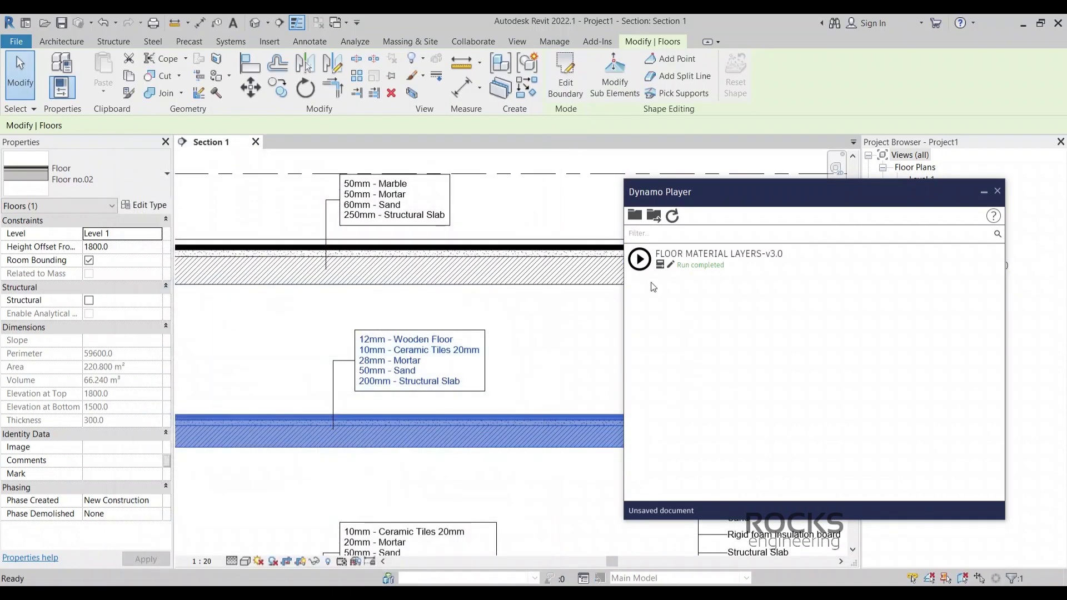
Step: Turn off Add Thickness in Dynamo Player and rerun the script
{"action": "left_click", "coordinate": [706, 267]}
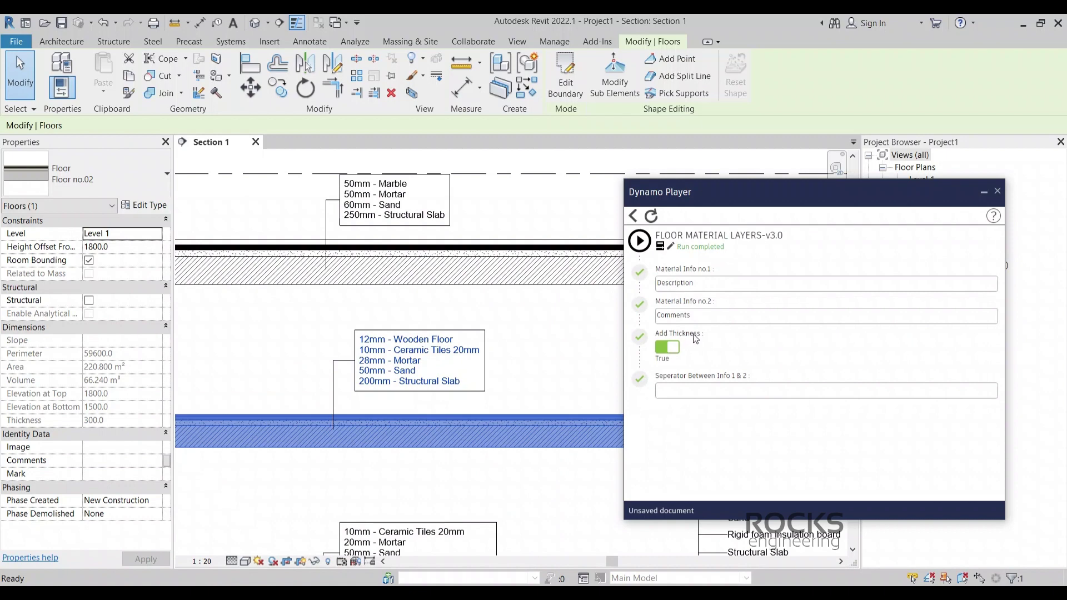
{"action": "scroll", "coordinate": [356, 175], "scroll_direction": "up", "scroll_amount": 3}
{"action": "middle_click_drag", "start_coordinate": [371, 178], "coordinate": [357, 237]}
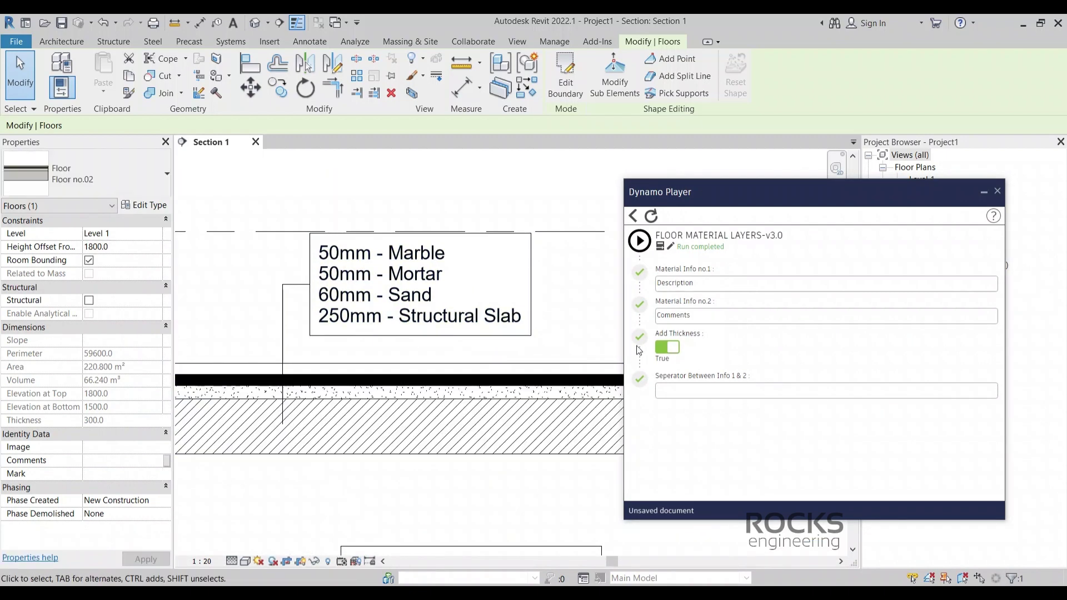
{"action": "left_click", "coordinate": [669, 348]}
{"action": "left_click", "coordinate": [639, 241]}
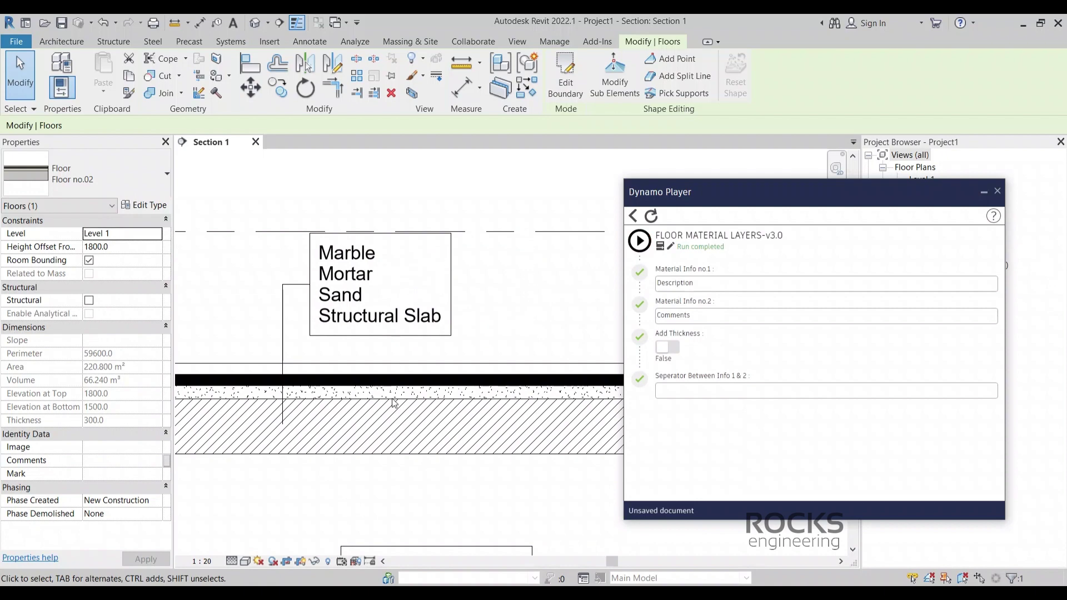
Step: Open the Marble material's properties from the upper floor's layer structure
{"action": "left_click", "coordinate": [406, 390]}
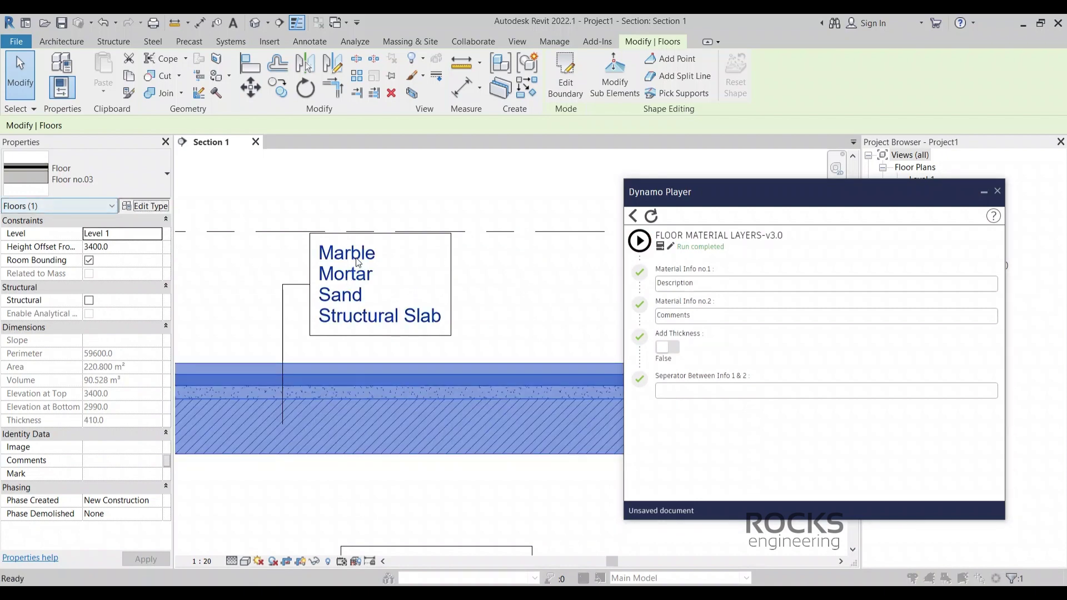
{"action": "left_click", "coordinate": [143, 206]}
{"action": "left_click_drag", "start_coordinate": [665, 286], "coordinate": [692, 317]}
{"action": "left_click", "coordinate": [421, 294]}
{"action": "left_click", "coordinate": [293, 279]}
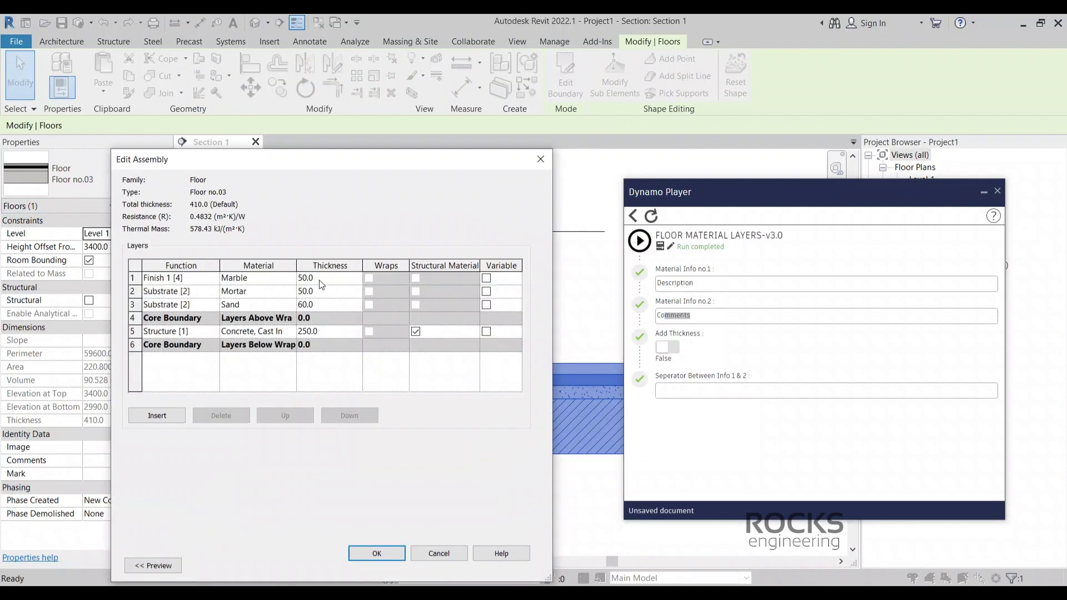
{"action": "left_click", "coordinate": [292, 277]}
{"action": "left_click", "coordinate": [291, 278]}
Step: Give the Marble material the comment 'Egyptian Marble Stone' and confirm the dialogs
{"action": "left_click_drag", "start_coordinate": [510, 170], "coordinate": [339, 184]}
{"action": "left_click", "coordinate": [322, 318]}
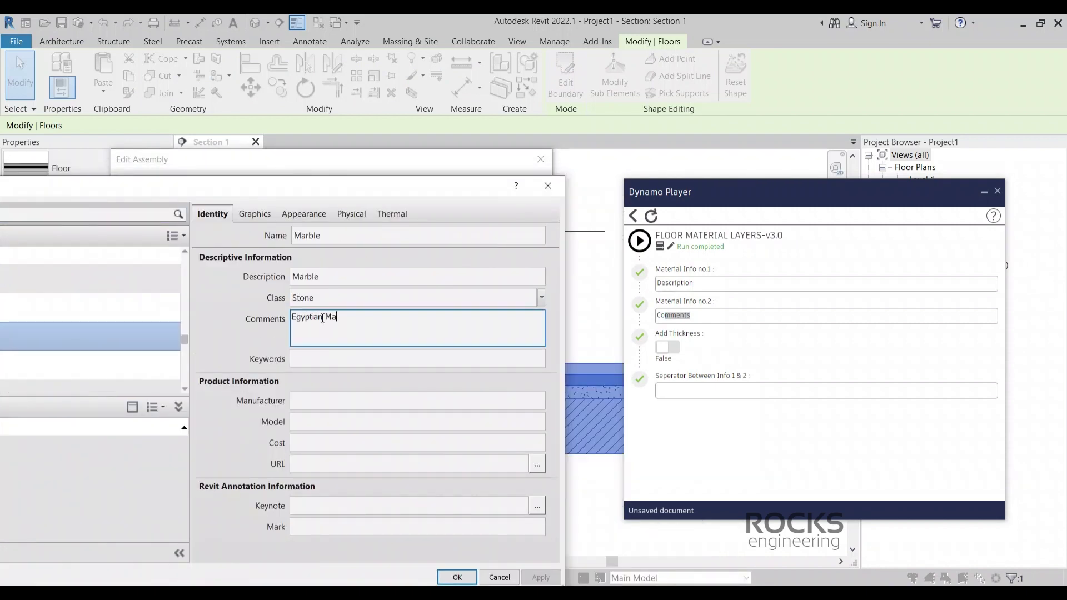
{"action": "left_click", "coordinate": [486, 492]}
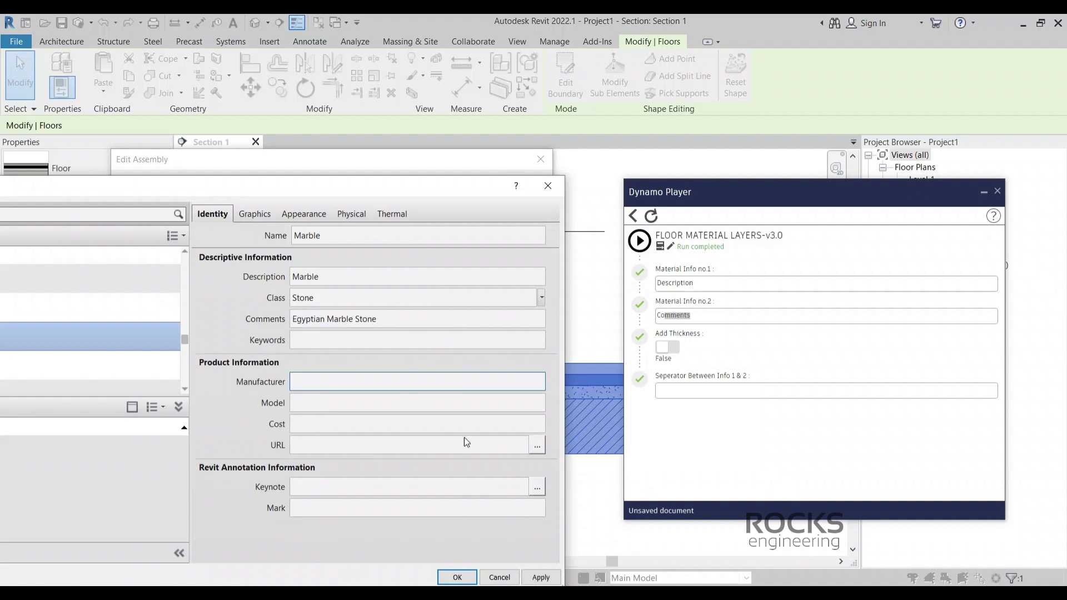
{"action": "left_click", "coordinate": [456, 577]}
{"action": "left_click", "coordinate": [376, 552]}
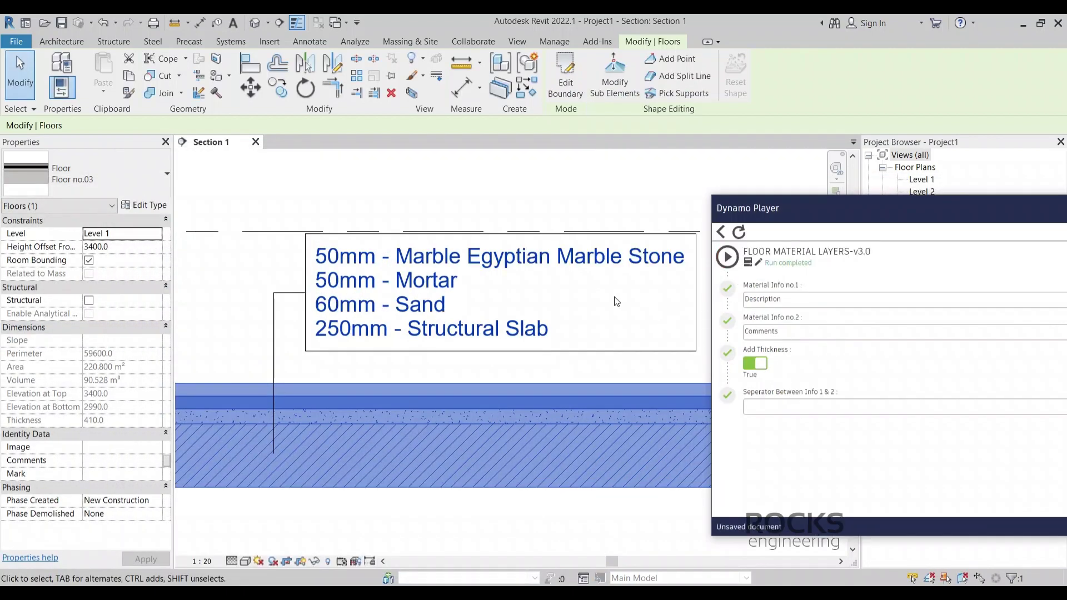
{"action": "scroll", "coordinate": [617, 301], "scroll_direction": "down", "scroll_amount": 2}
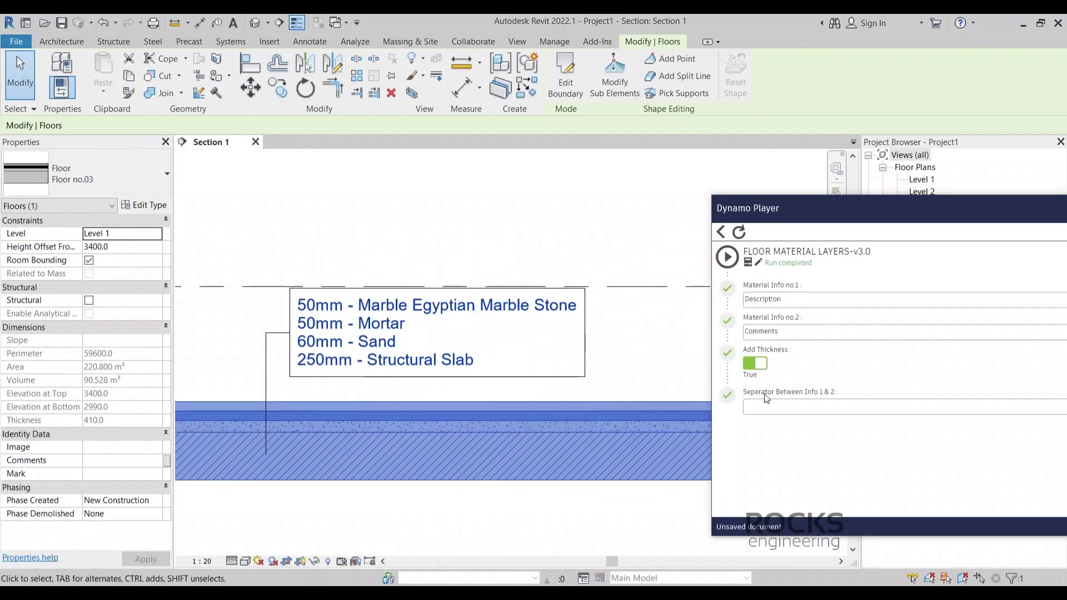
{"action": "scroll", "coordinate": [386, 399], "scroll_direction": "down", "scroll_amount": 1}
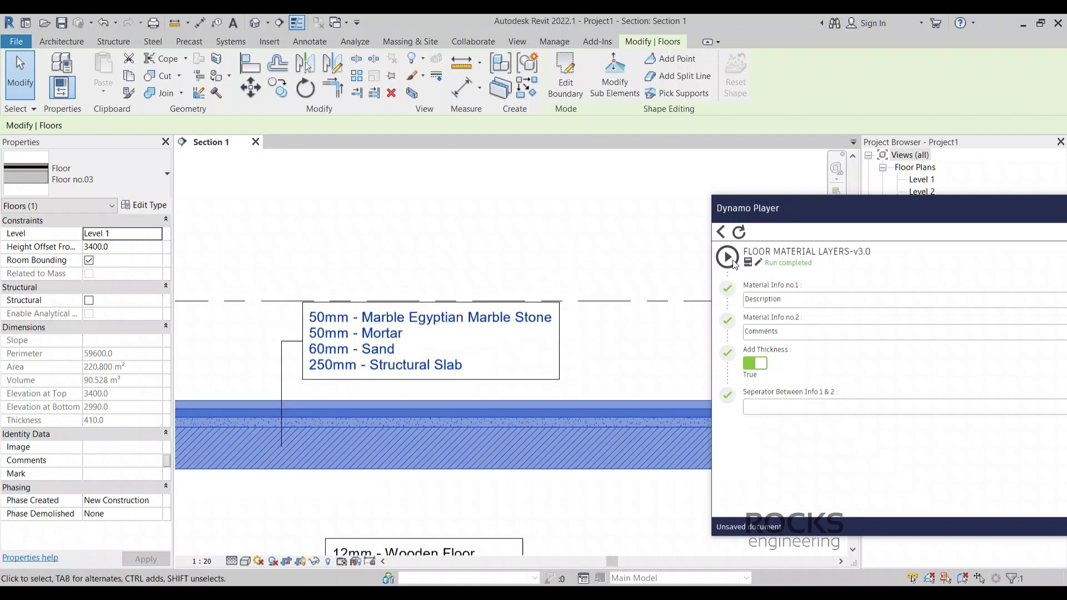
{"action": "left_click", "coordinate": [720, 231]}
Step: Open the FLOOR MATERIAL LAYERS-v3.0 graph in Dynamo full screen, with Dynamo Player minimized
{"action": "left_click", "coordinate": [759, 284]}
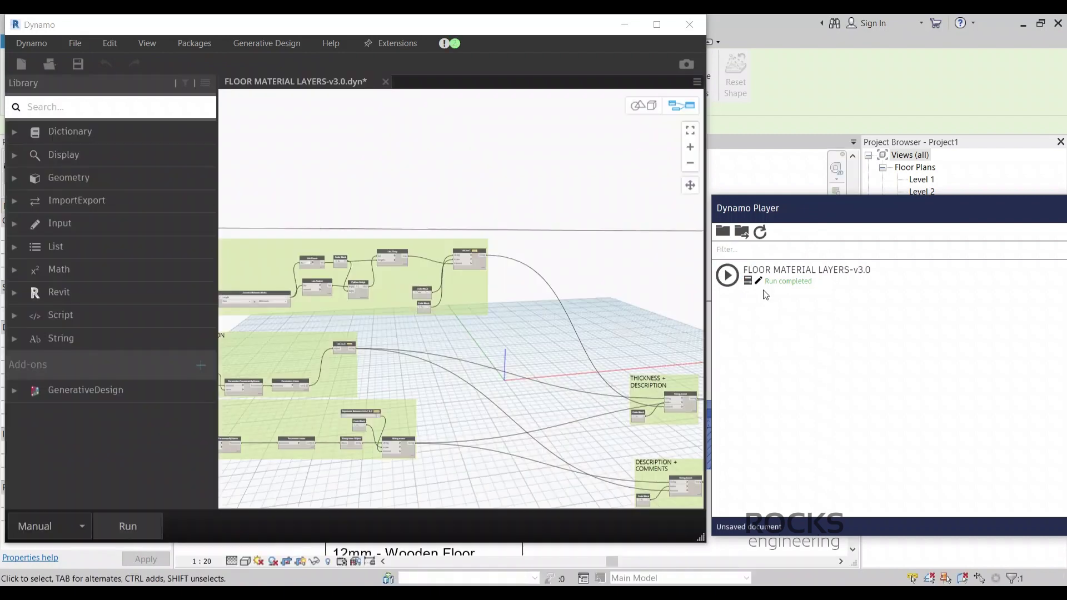
{"action": "left_click", "coordinate": [657, 24]}
{"action": "scroll", "coordinate": [560, 258], "scroll_direction": "down", "scroll_amount": 3}
{"action": "left_click_drag", "start_coordinate": [982, 221], "coordinate": [773, 228]}
{"action": "left_click", "coordinate": [858, 214]}
Step: Pan and zoom across the graph to inspect the thickness, description and comments nodes
{"action": "middle_click_drag", "start_coordinate": [429, 213], "coordinate": [533, 216]}
{"action": "middle_click_drag", "start_coordinate": [360, 270], "coordinate": [560, 301]}
{"action": "scroll", "coordinate": [430, 271], "scroll_direction": "up", "scroll_amount": 5}
{"action": "scroll", "coordinate": [669, 302], "scroll_direction": "down", "scroll_amount": 5}
{"action": "middle_click_drag", "start_coordinate": [666, 305], "coordinate": [385, 310]}
{"action": "scroll", "coordinate": [812, 378], "scroll_direction": "up", "scroll_amount": 5}
{"action": "scroll", "coordinate": [722, 334], "scroll_direction": "down", "scroll_amount": 6}
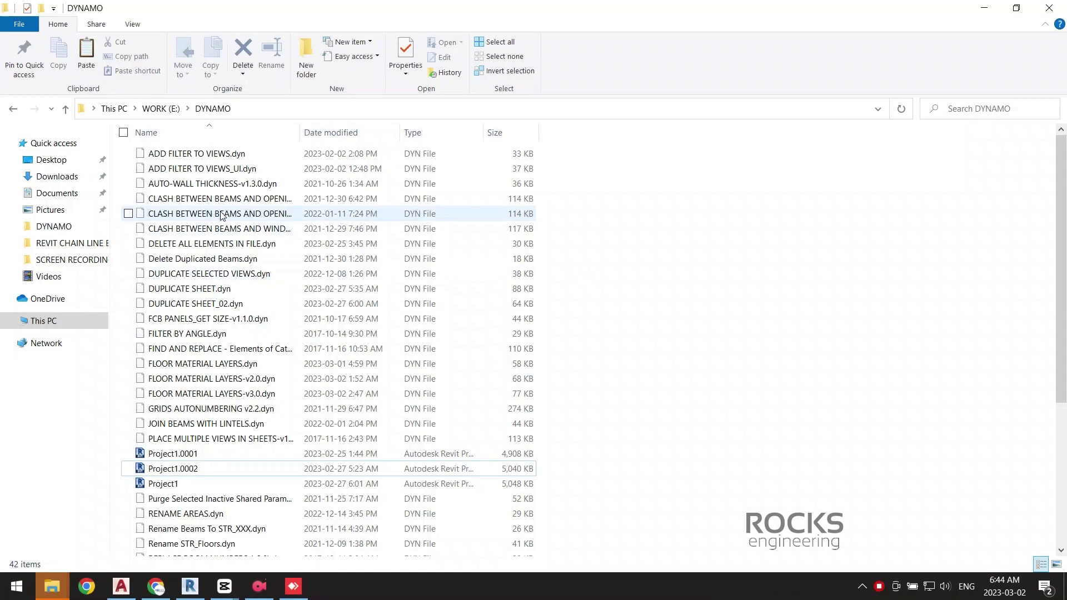
Step: Select a script in the DYNAMO folder on WORK (E:) and scroll through its listed DYN files
{"action": "left_click", "coordinate": [210, 317]}
{"action": "scroll", "coordinate": [274, 328], "scroll_direction": "down", "scroll_amount": 5}
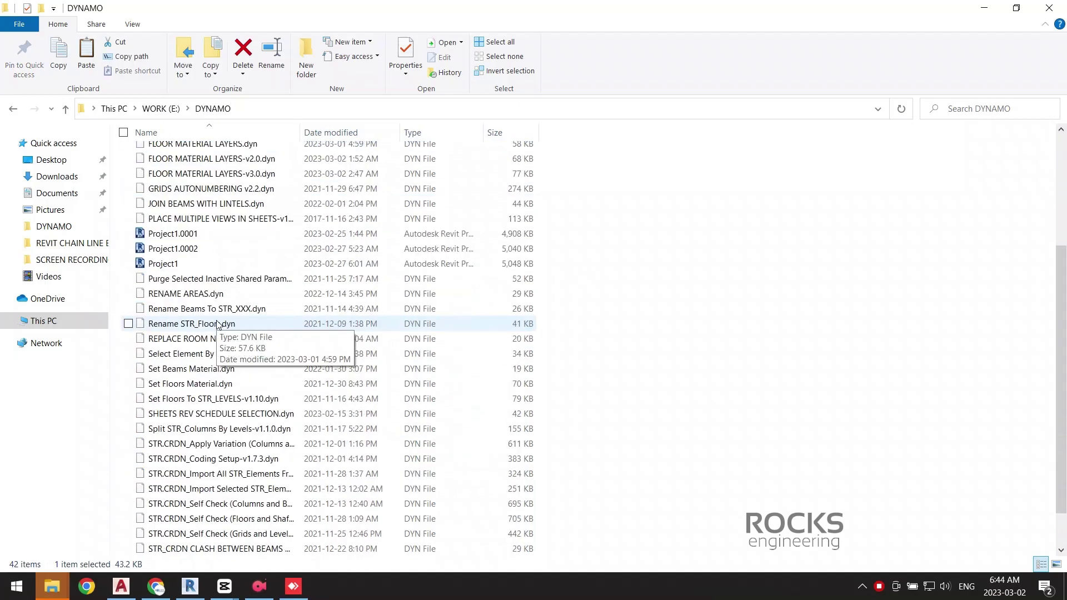